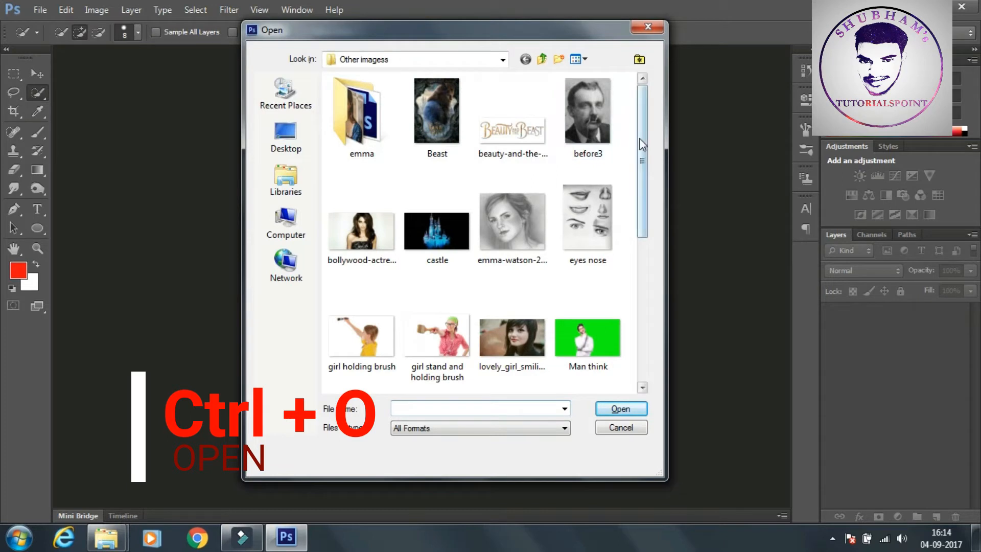
Open the lovely_girl_smiling_hd image from the Other imagess folder.
drag(639, 137, 648, 239)
click(519, 146)
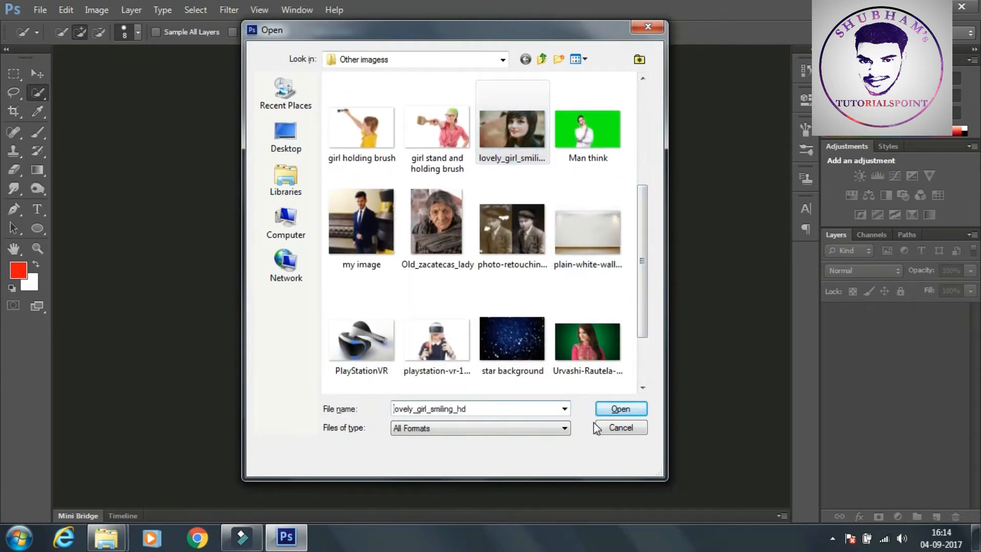
click(604, 408)
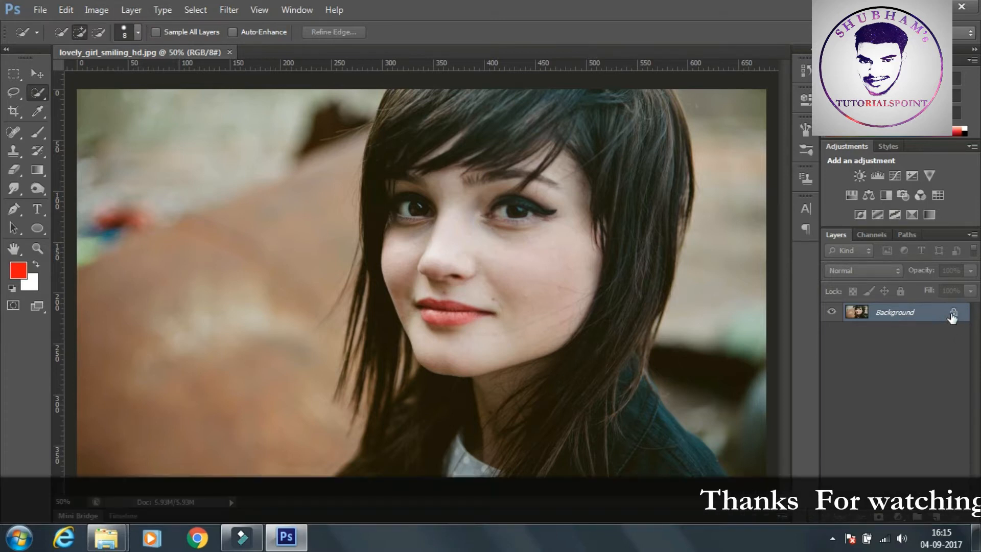
Start converting the Background into a regular layer named model, with color None and blending mode Normal.
double_click(914, 318)
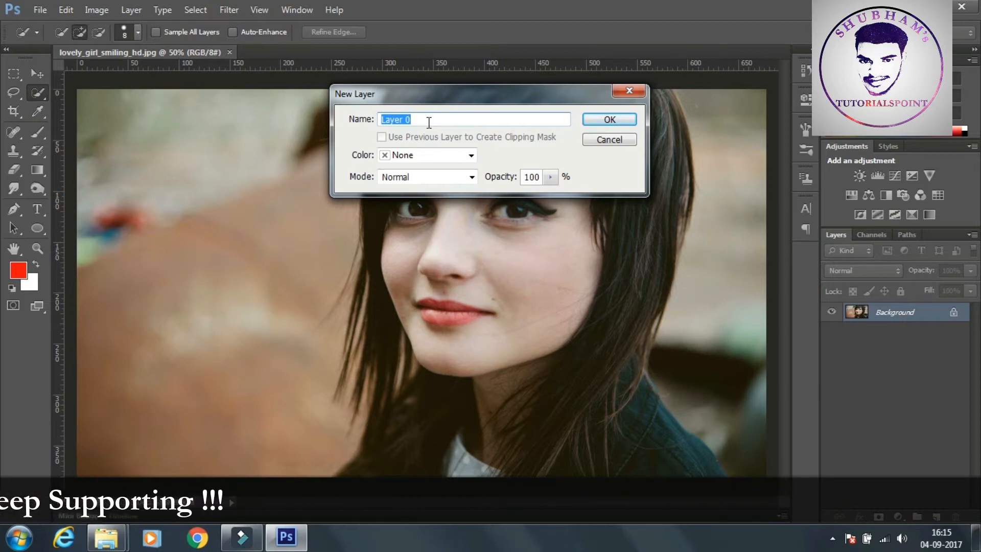
key(BackSpace)
text(model)
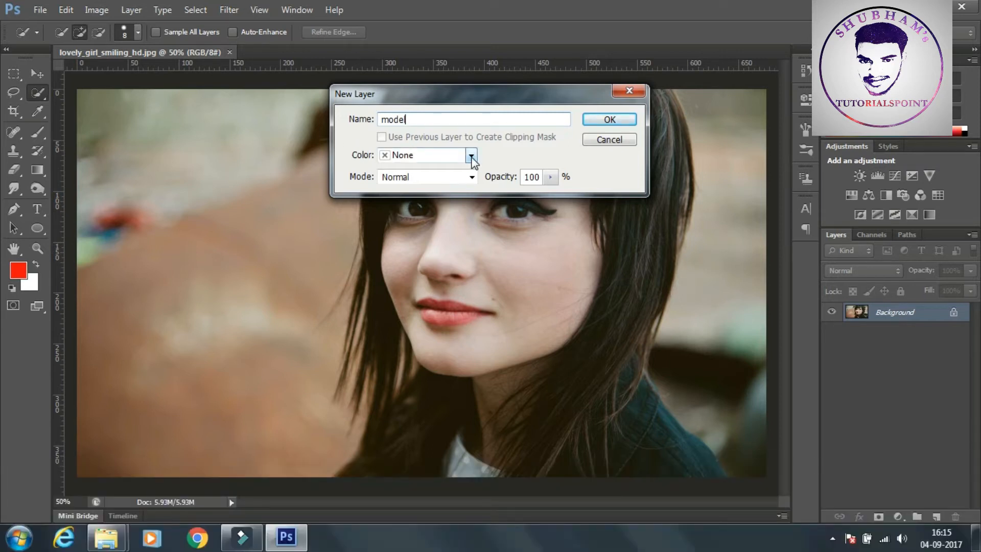
click(471, 157)
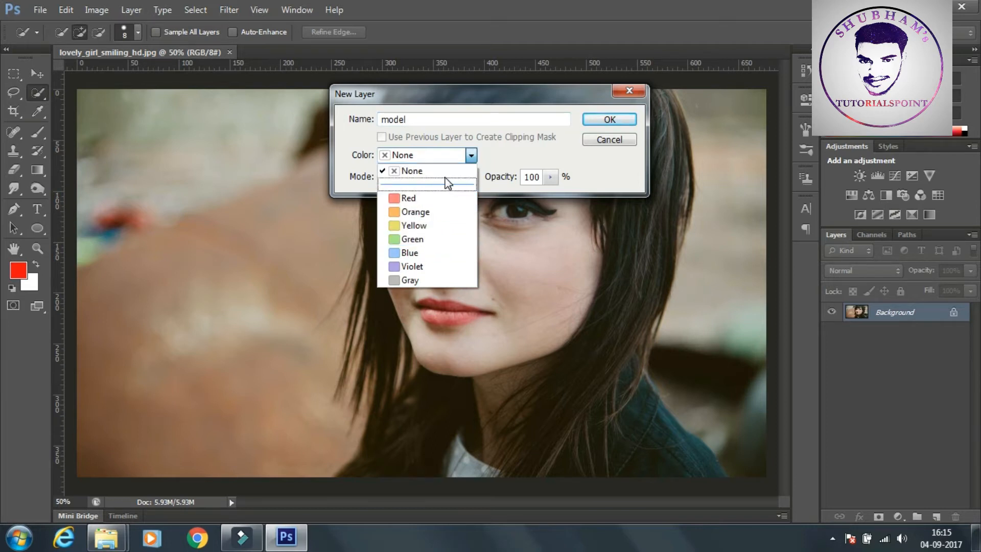
click(466, 170)
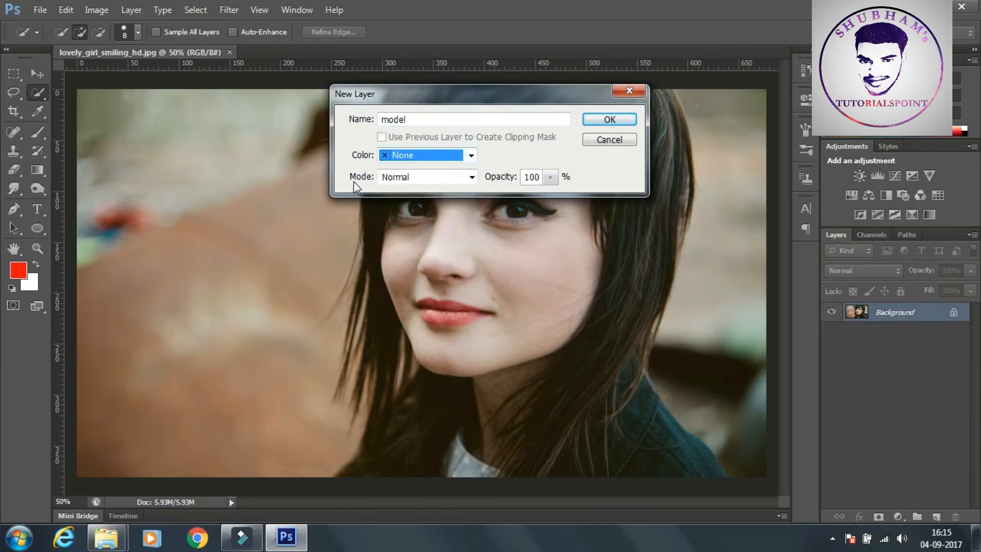
click(472, 177)
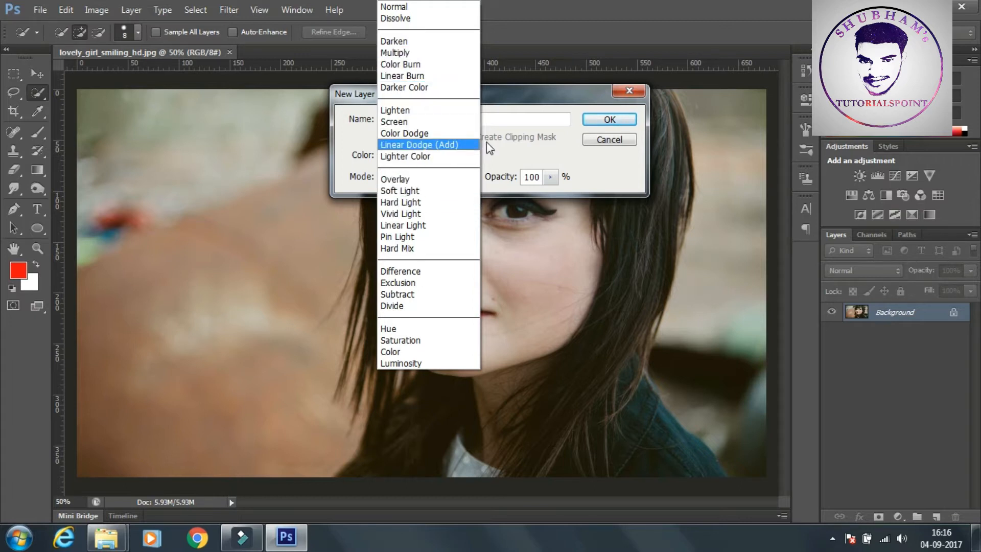
click(506, 154)
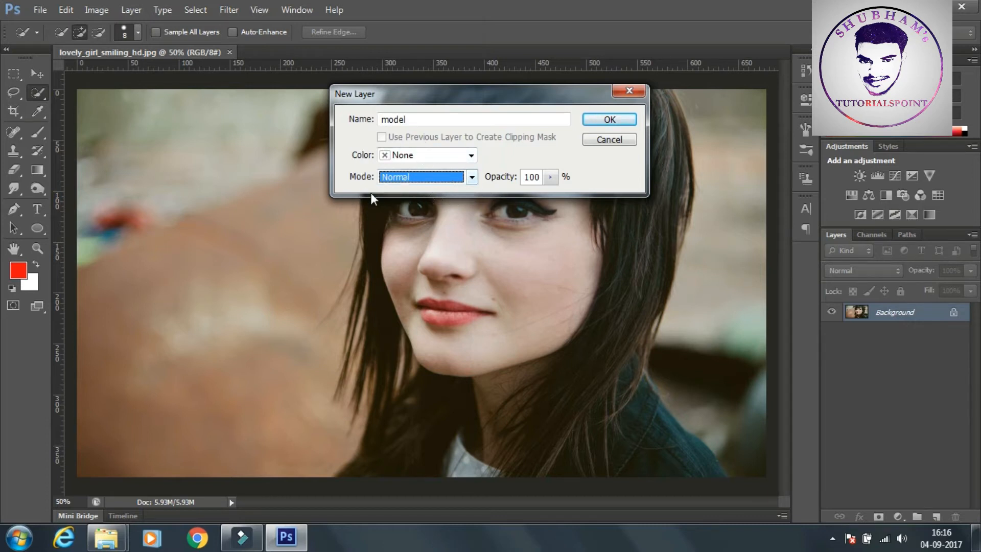
Create the model layer with 50% opacity and raise its opacity to 100%.
click(548, 178)
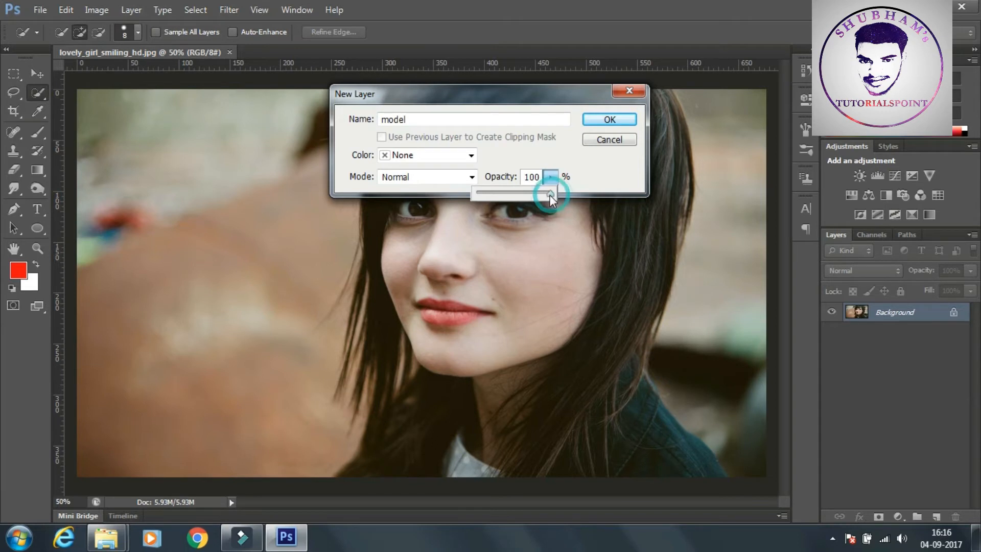
drag(515, 191, 513, 192)
click(538, 203)
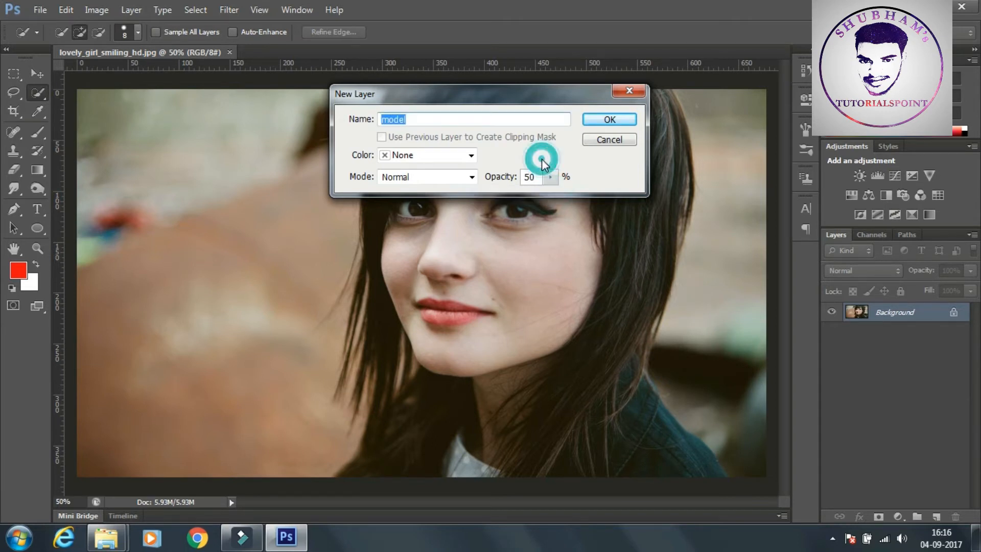
click(592, 120)
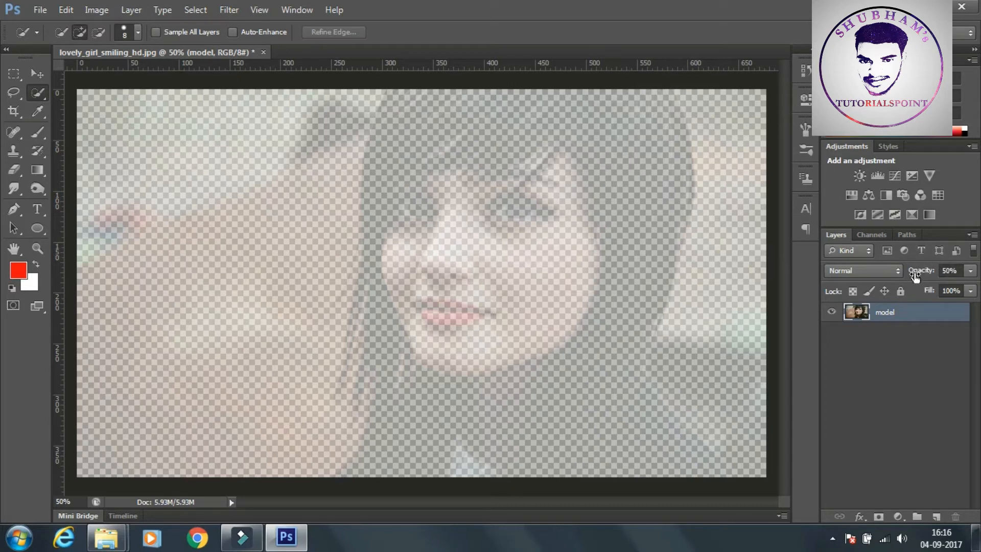
drag(914, 276, 976, 278)
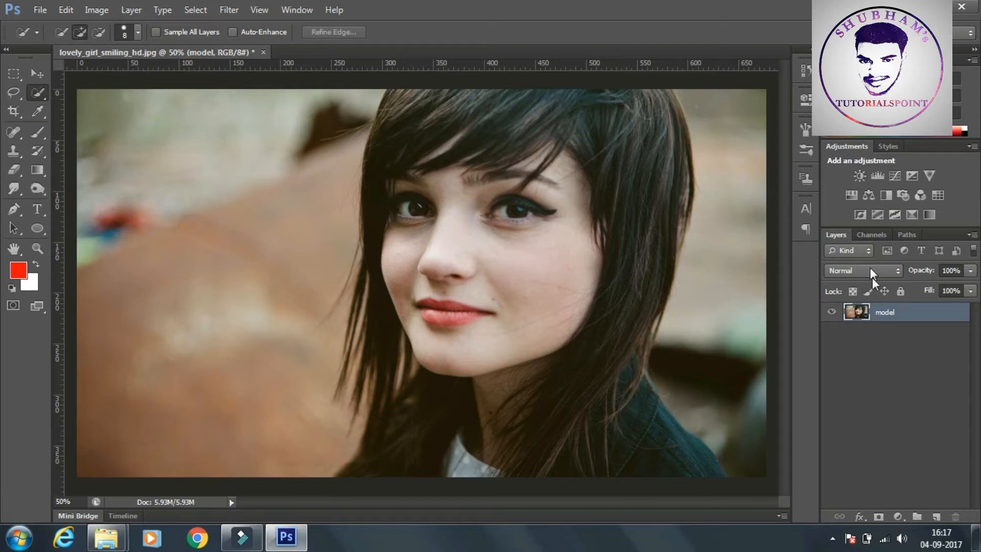
Open the before3 image as a smart object.
click(45, 11)
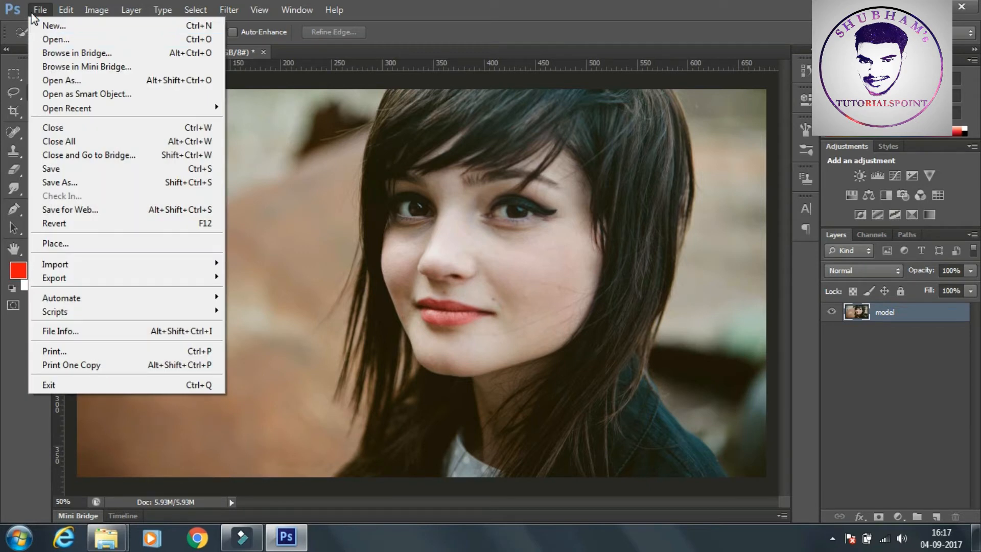
click(61, 95)
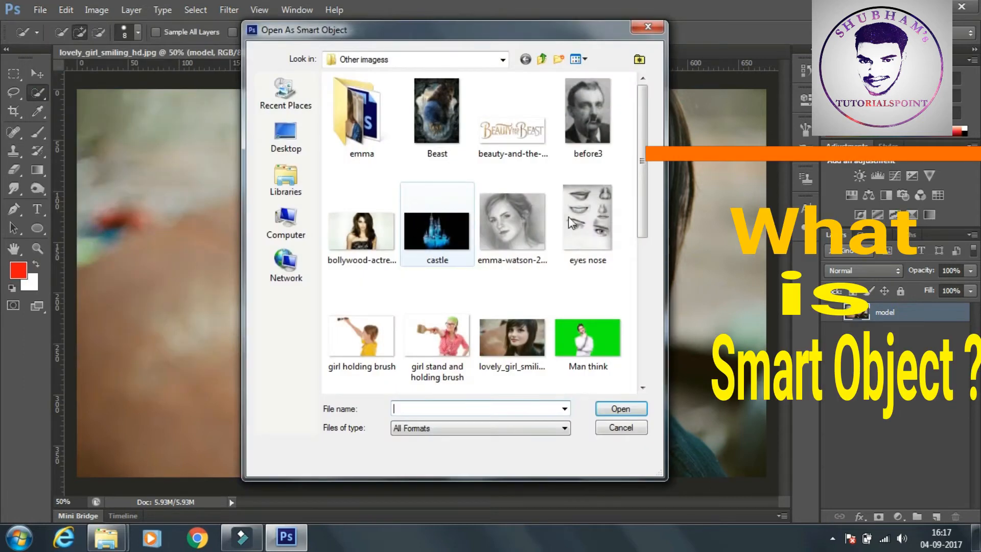
click(606, 135)
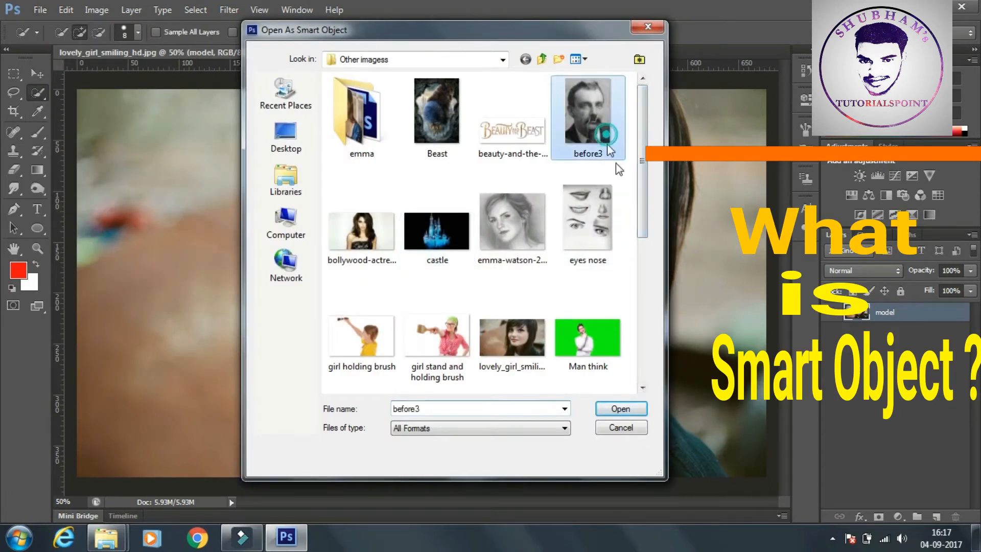
click(628, 408)
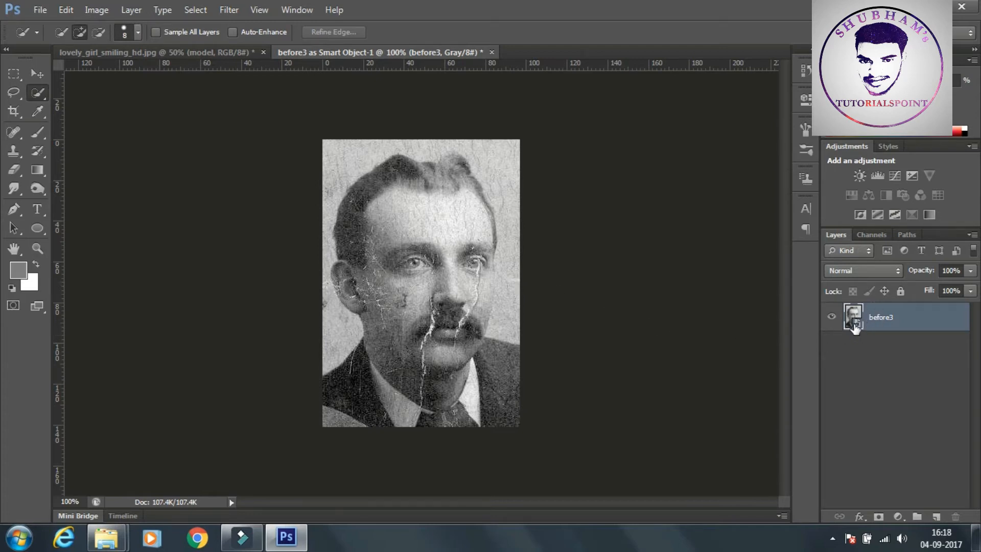
Convert the model layer of the lovely_girl_smiling_hd image to a smart object and rasterize it back to a normal layer.
click(246, 53)
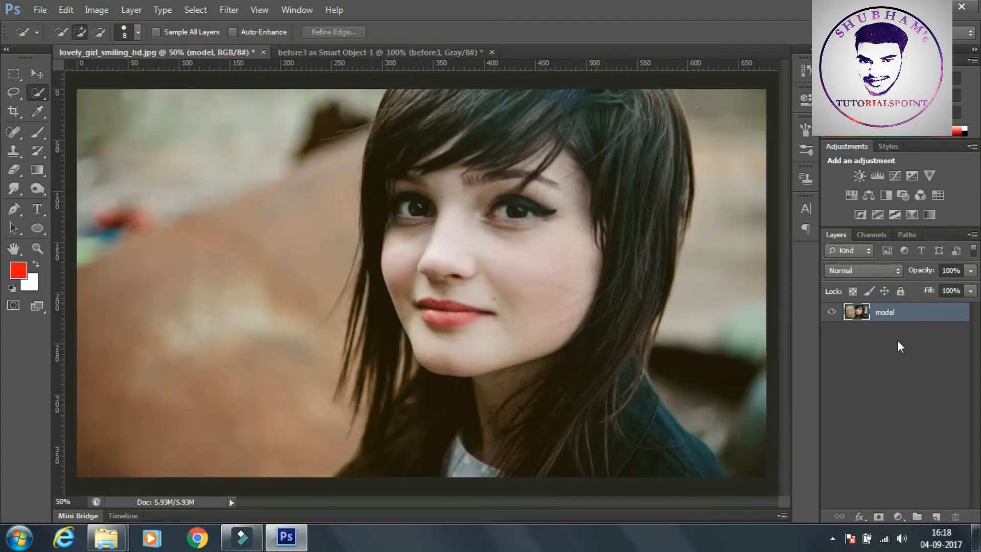
right_click(892, 314)
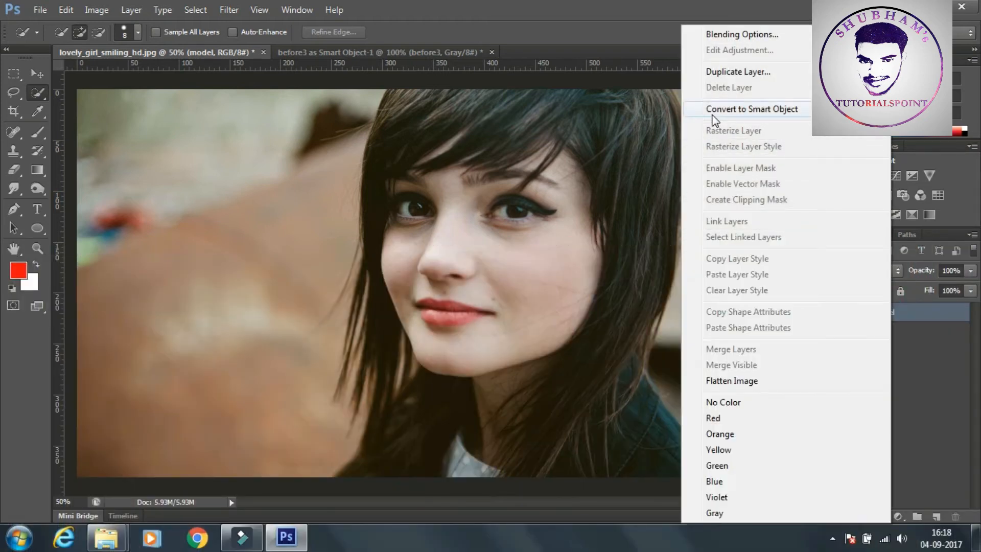
click(754, 110)
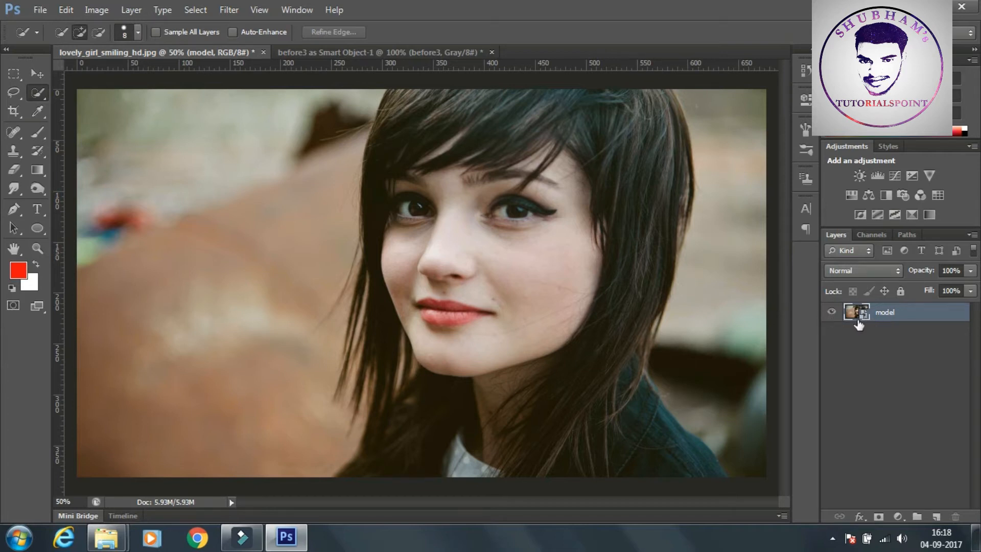
right_click(898, 319)
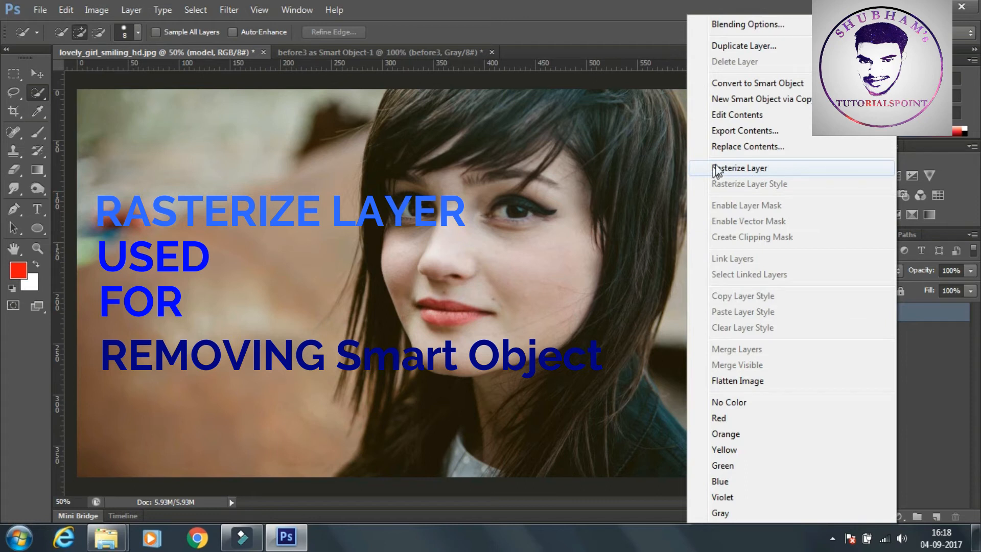
click(741, 169)
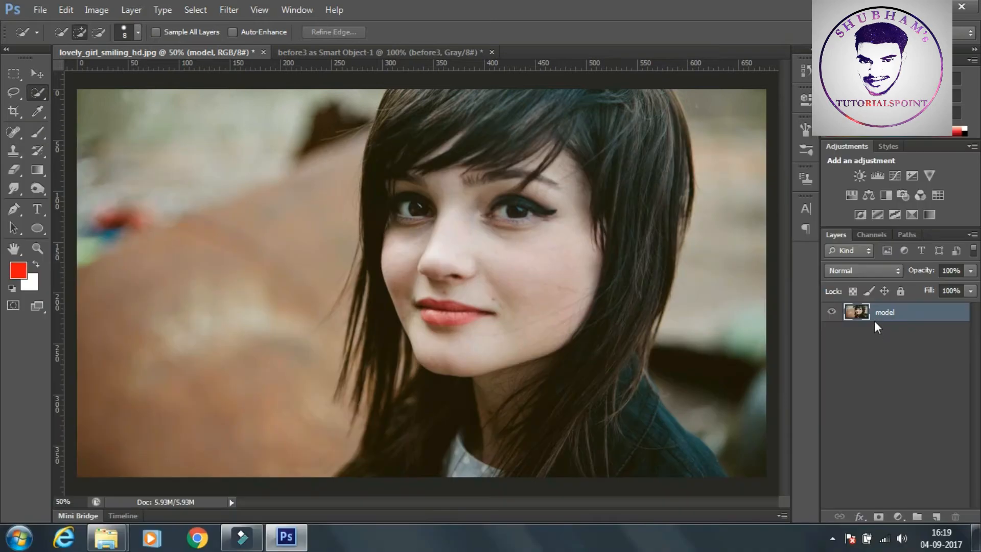
right_click(913, 314)
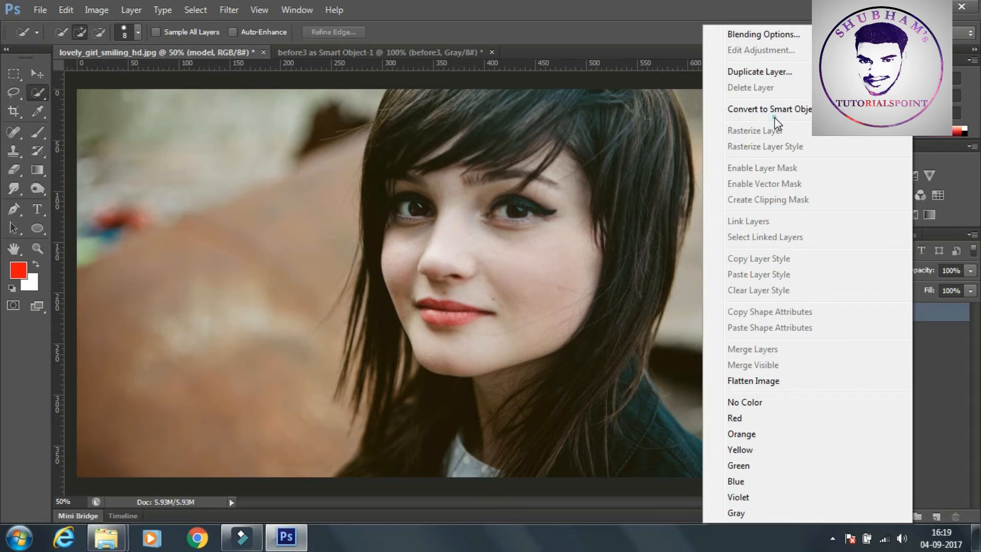
click(940, 352)
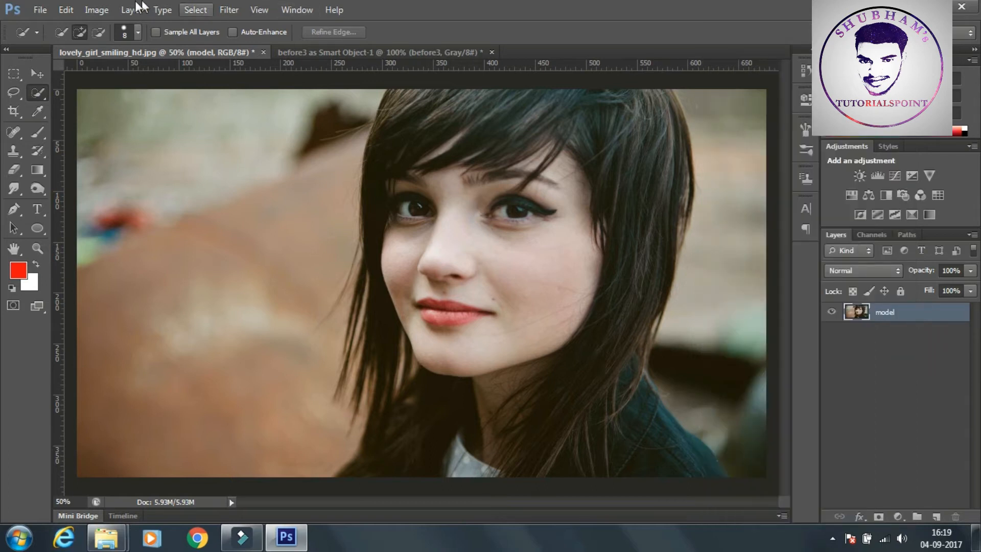
click(43, 11)
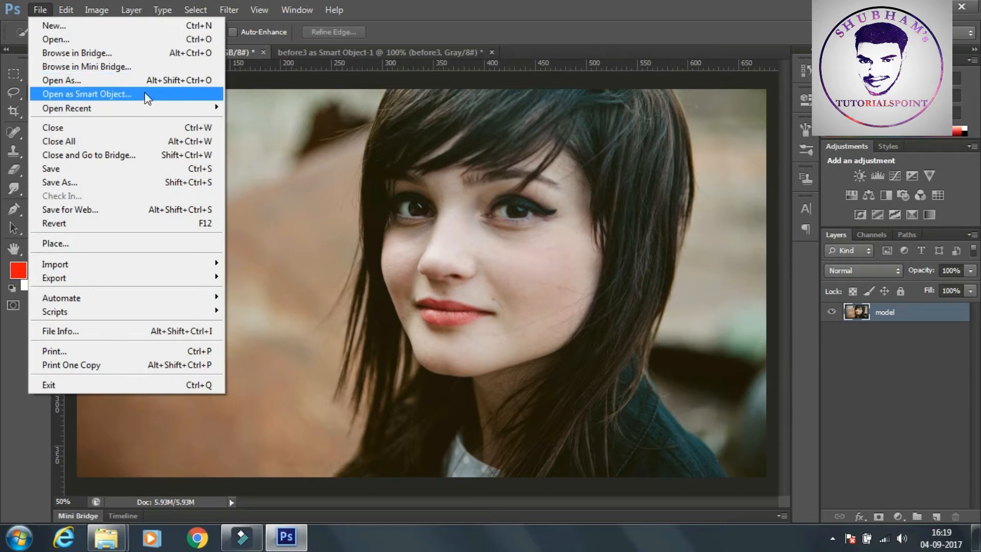
click(467, 11)
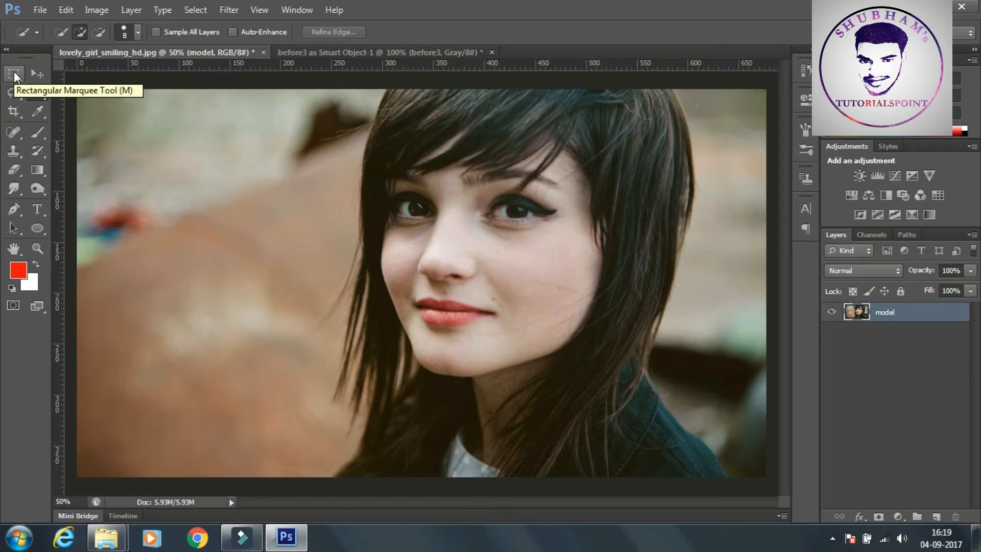
Open photo-retouching-retouchgem-restoration-before-after-look.jpg and convert its Background into a regular layer with the default settings.
click(40, 11)
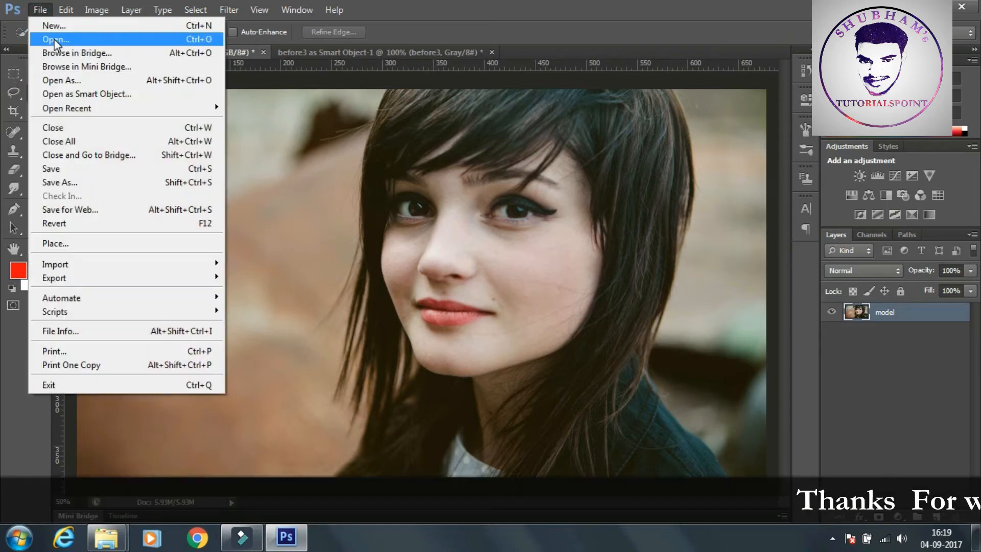
click(51, 35)
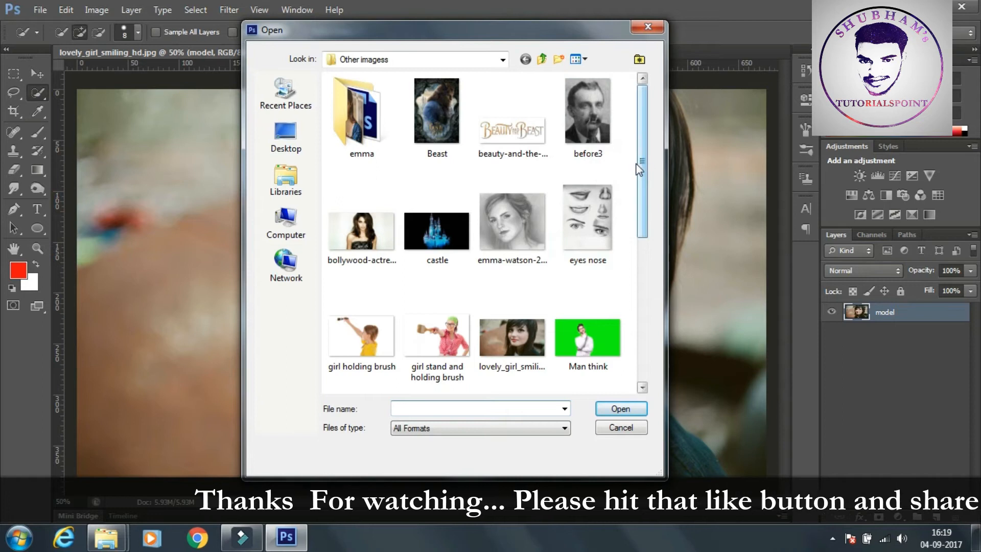
drag(642, 167, 637, 313)
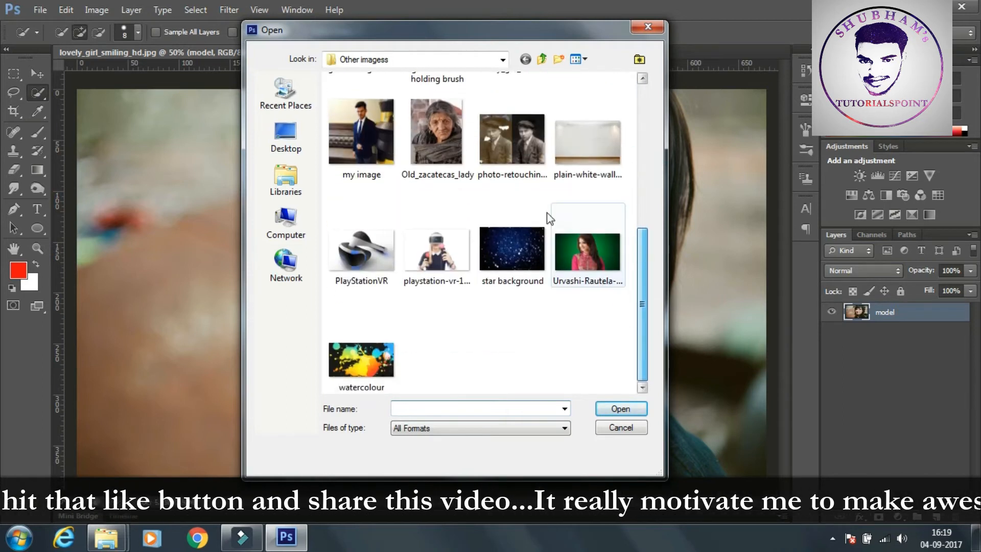
click(512, 137)
click(620, 409)
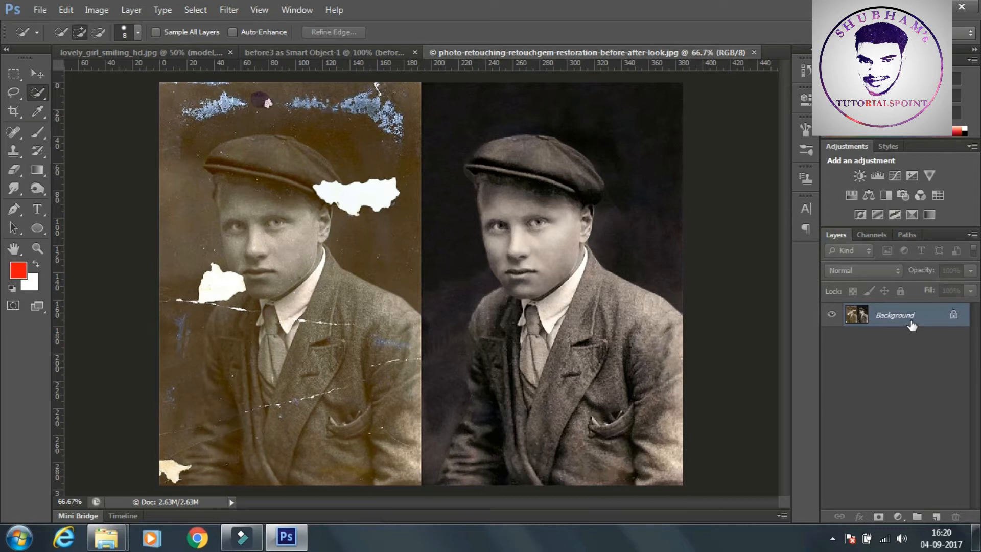
double_click(911, 325)
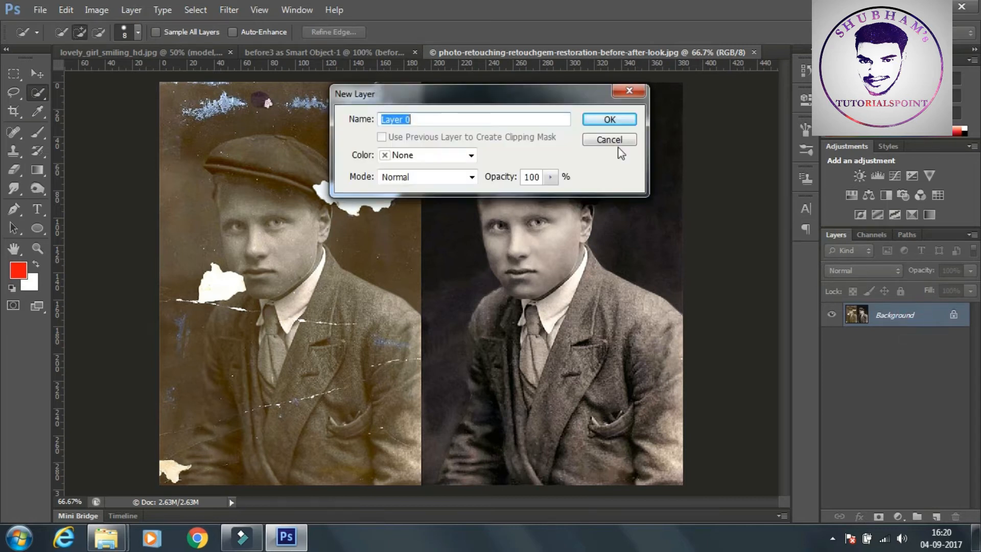
click(609, 121)
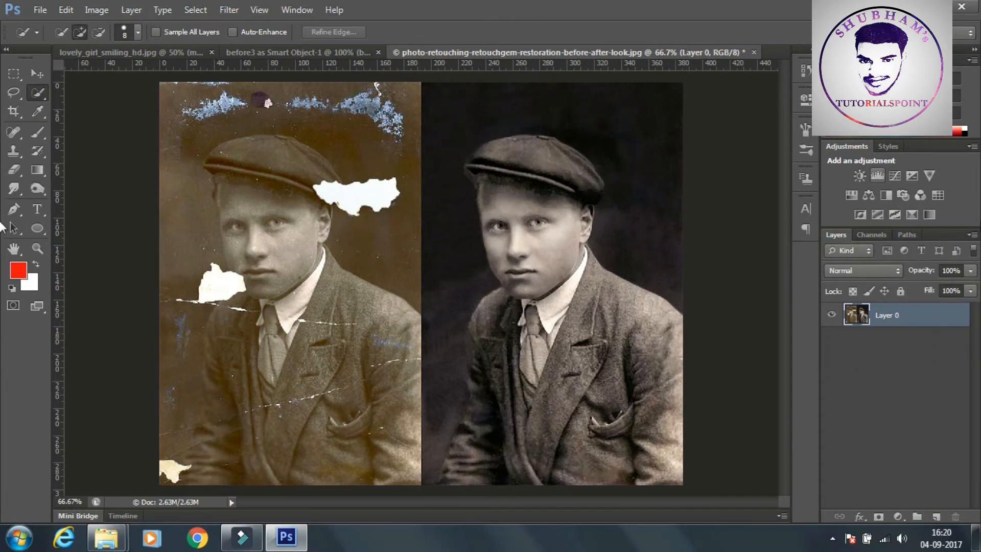
Select the damaged before half of the photo with the Rectangular Marquee tool, covering its full height.
click(19, 79)
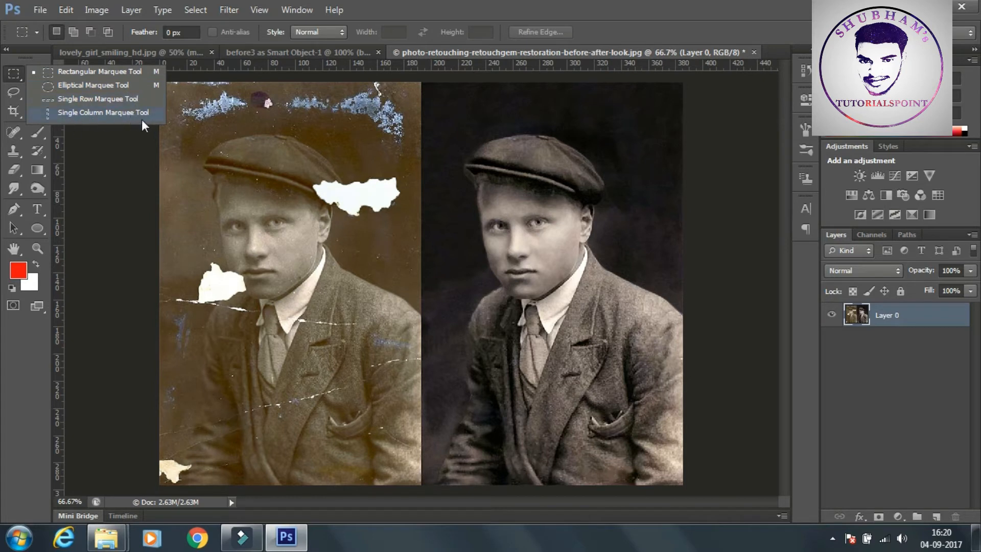
click(110, 72)
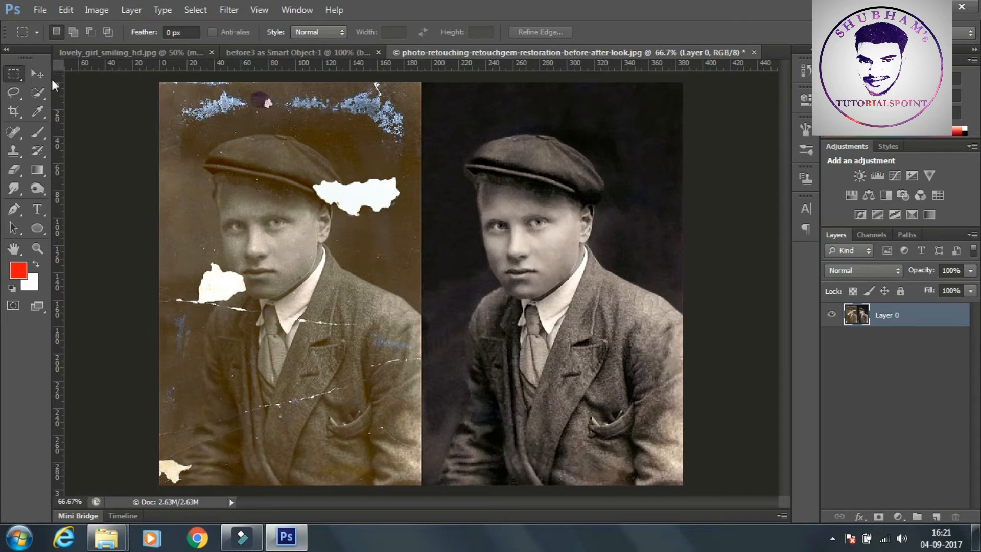
click(159, 80)
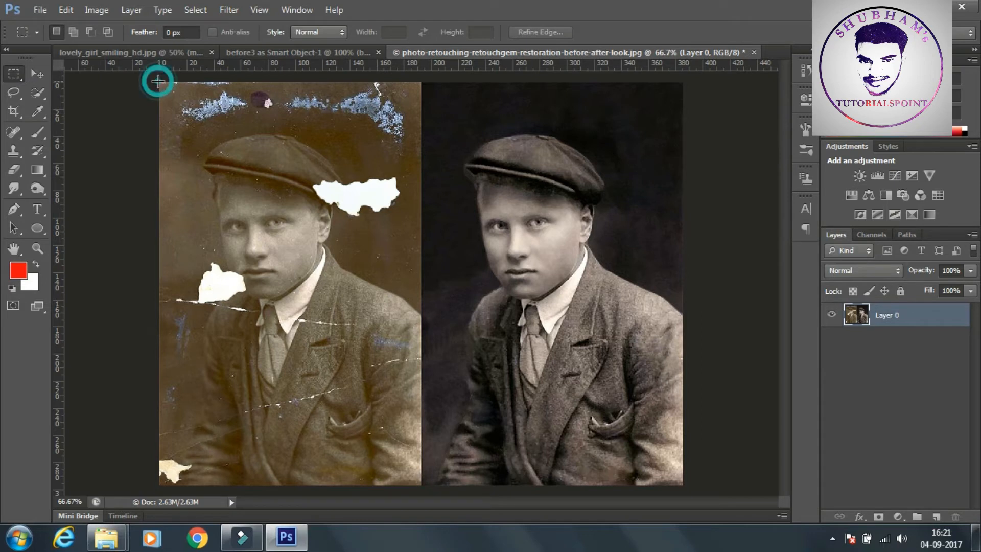
drag(158, 83, 419, 486)
drag(418, 486, 419, 487)
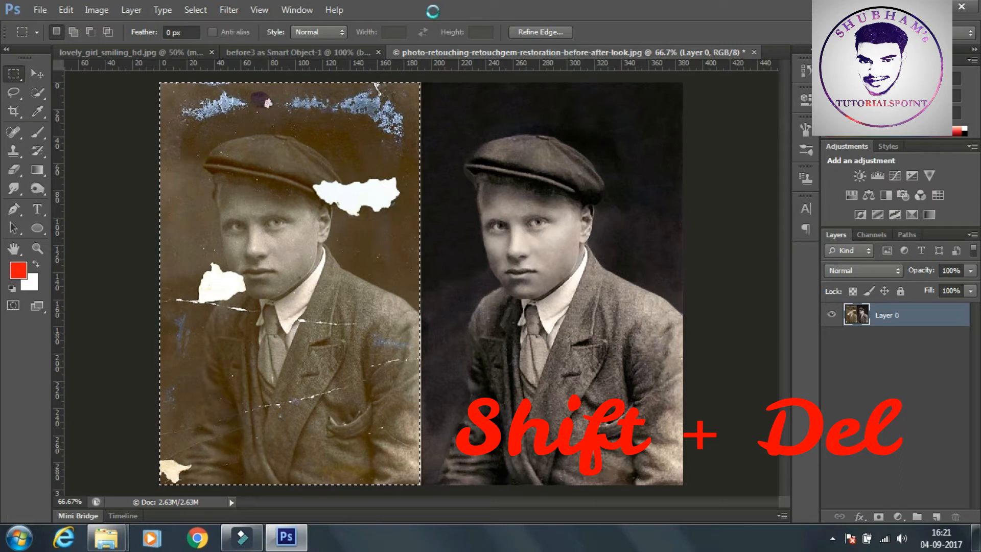
Delete the selected damaged half of the photo, undo the deletion, and clear the selection.
key(shift+Delete)
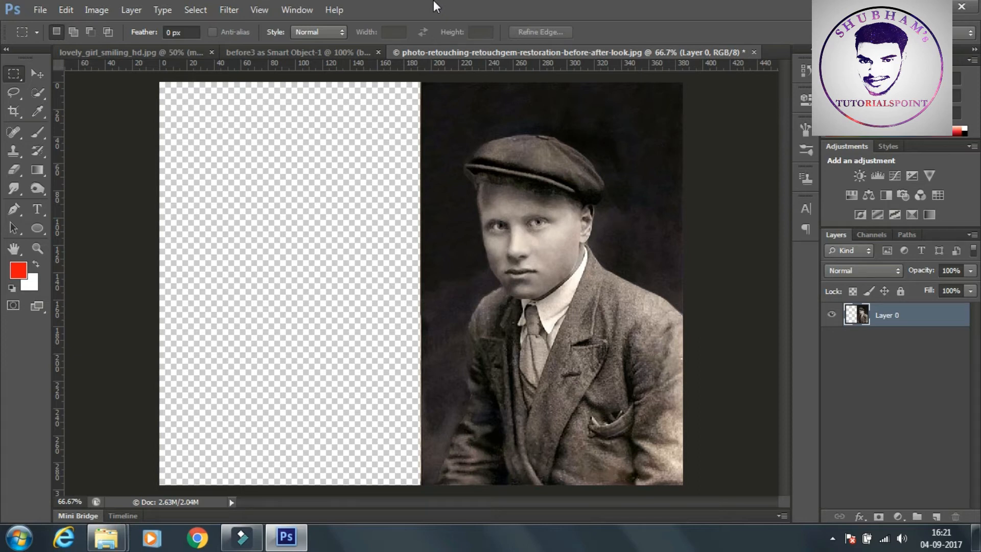
key(ctrl+z)
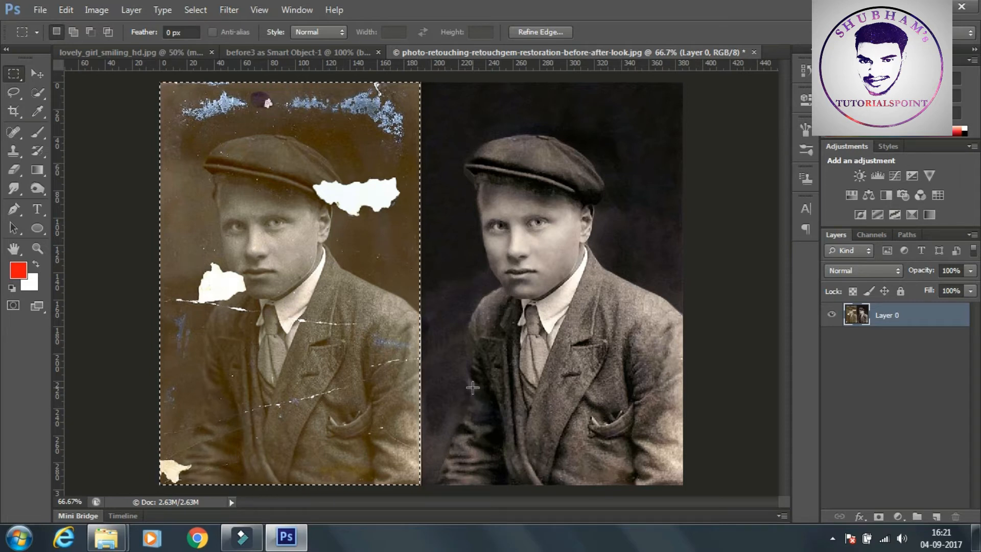
key(ctrl+d)
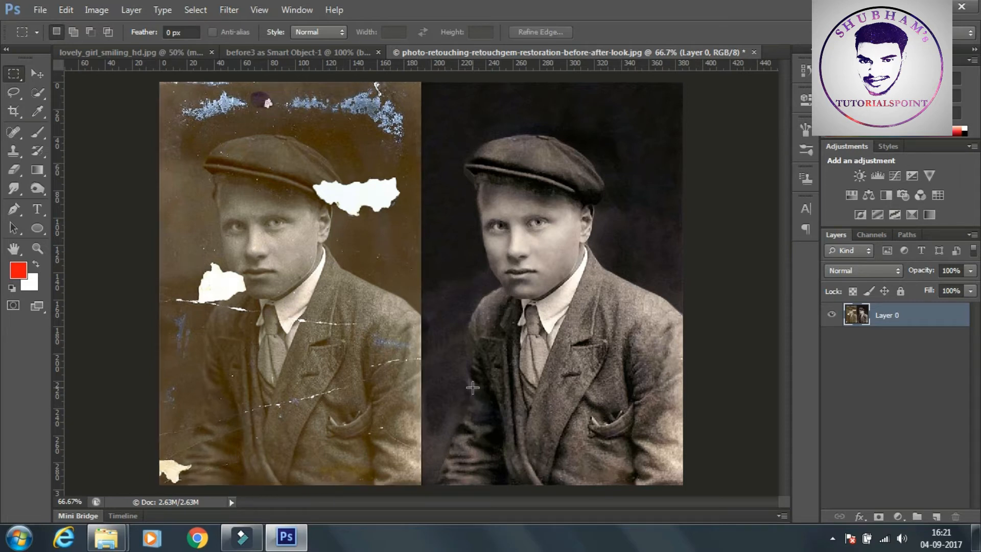
Delete an elliptical marquee area around the face in the restored half, deselect it, and undo the deletion and selection.
right_click(13, 76)
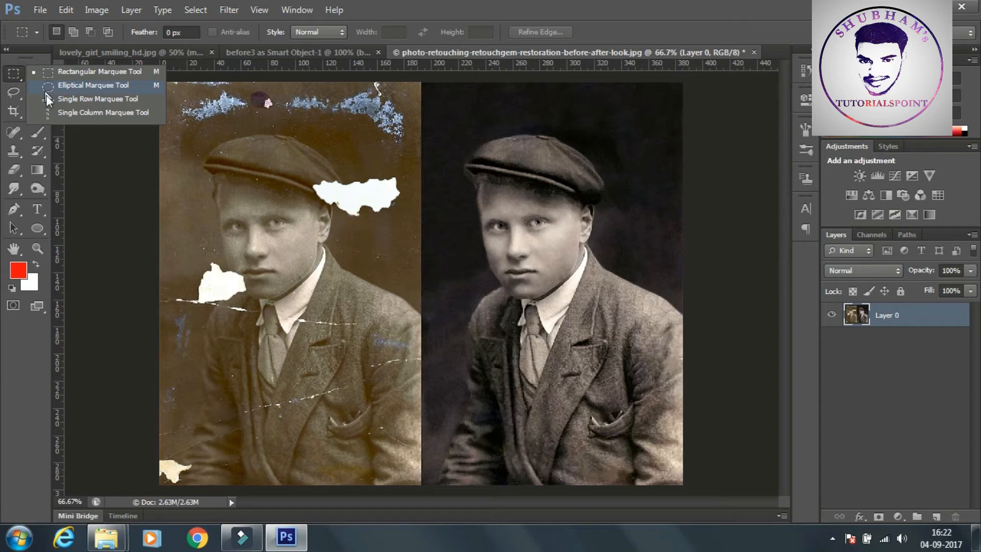
click(88, 86)
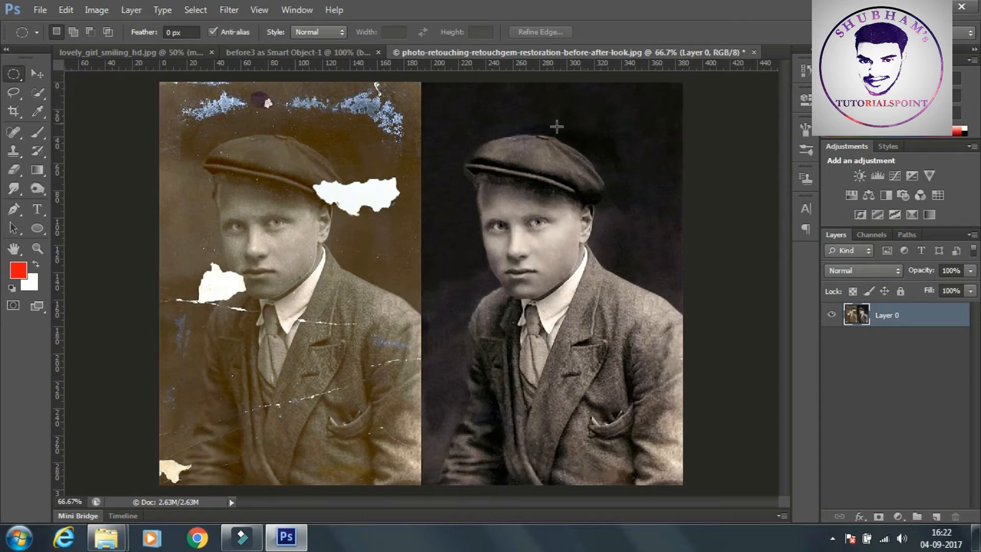
drag(467, 160, 585, 306)
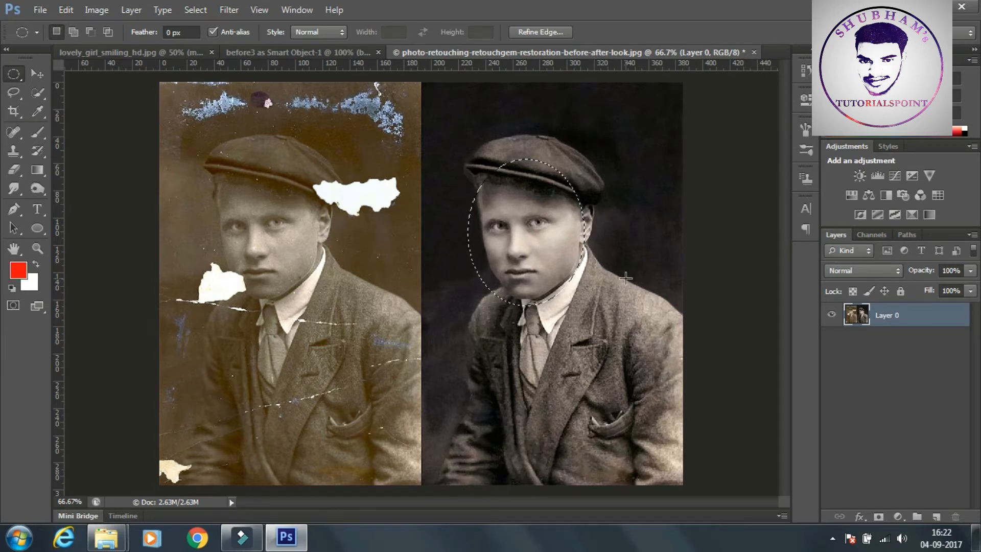
key(shift)
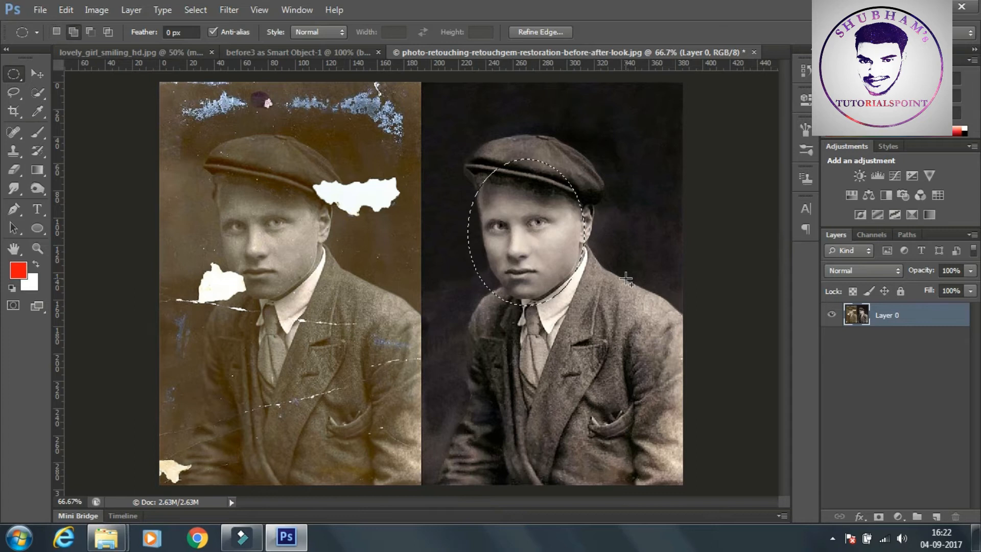
key(Delete)
key(ctrl+d)
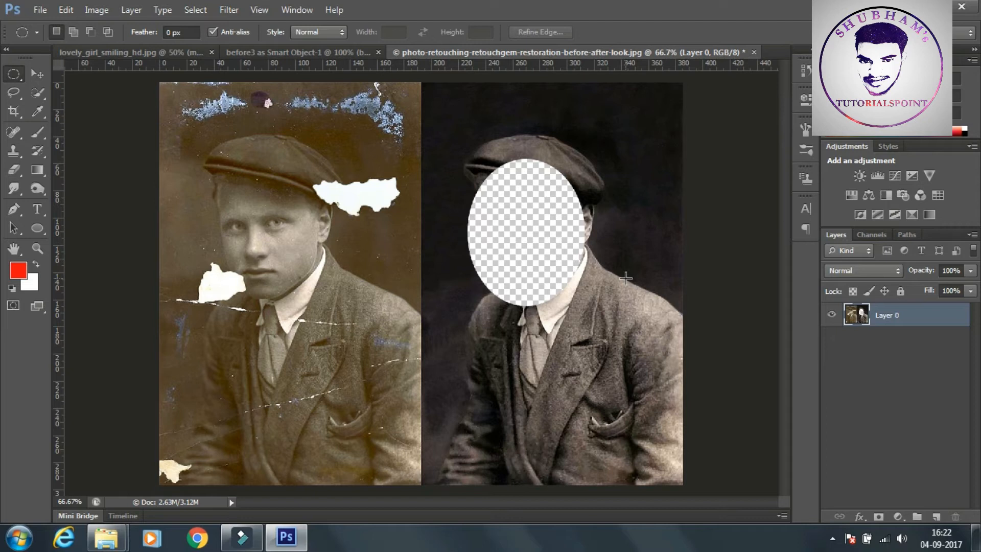
key(ctrl+alt+z)
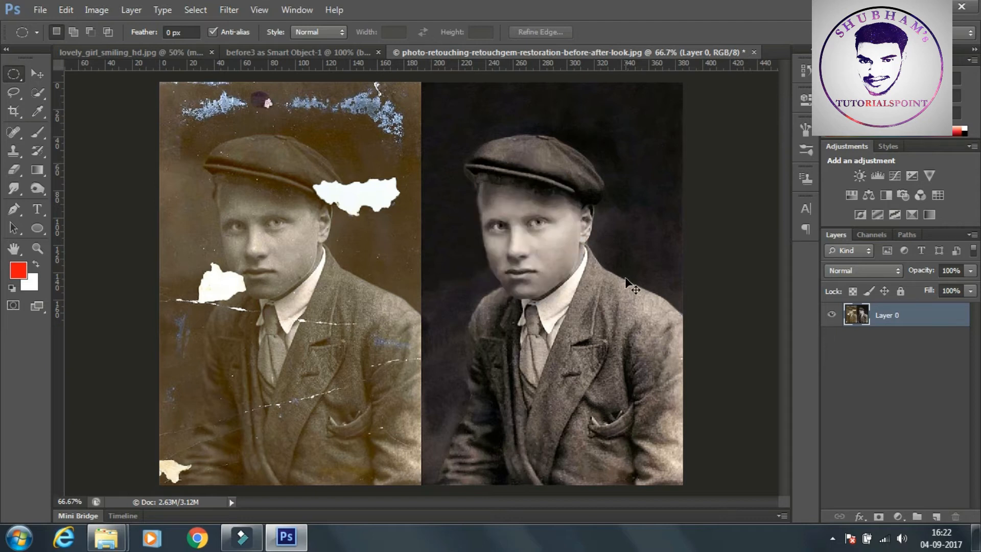
key(ctrl+alt+z)
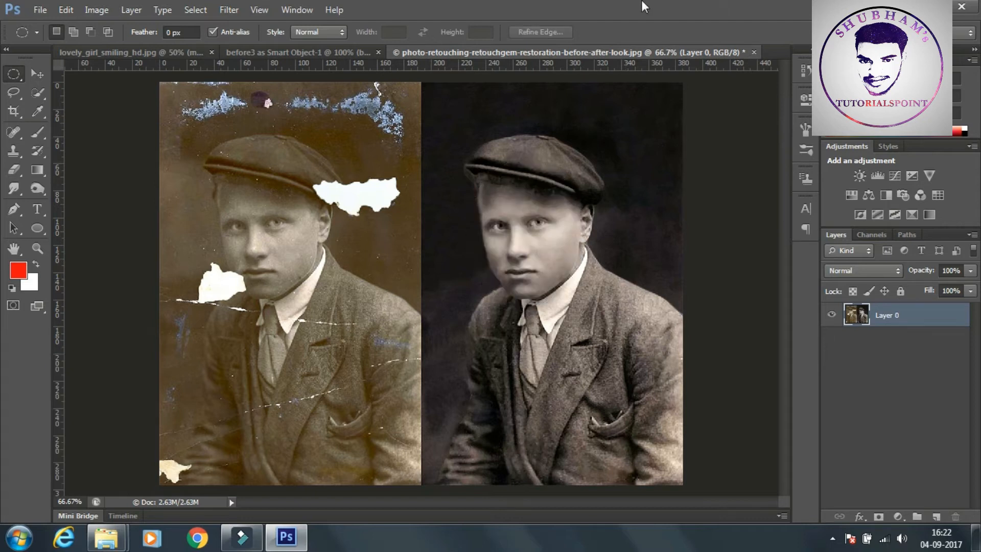
Select a single pixel row across the whole photo at jacket-pocket height with the Single Row Marquee tool.
right_click(8, 76)
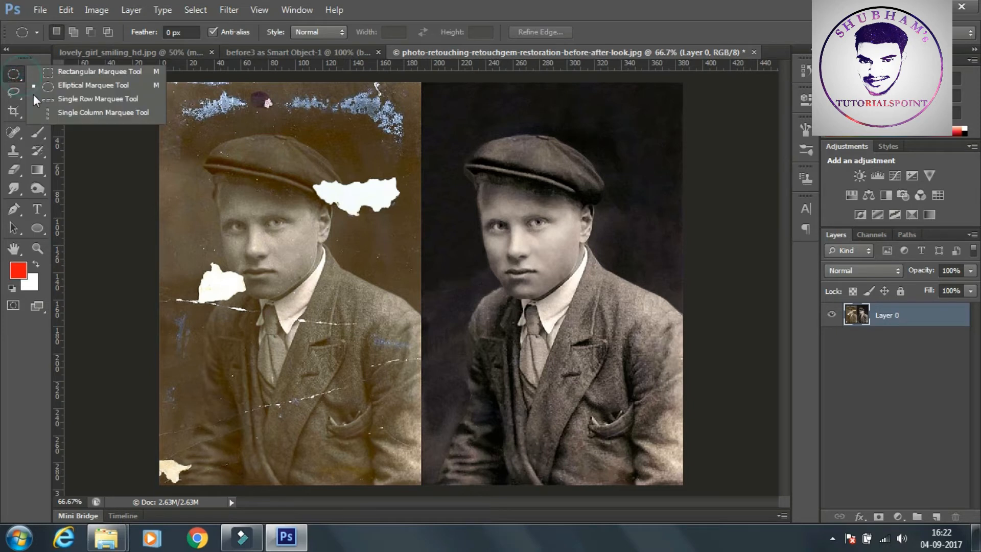
click(56, 104)
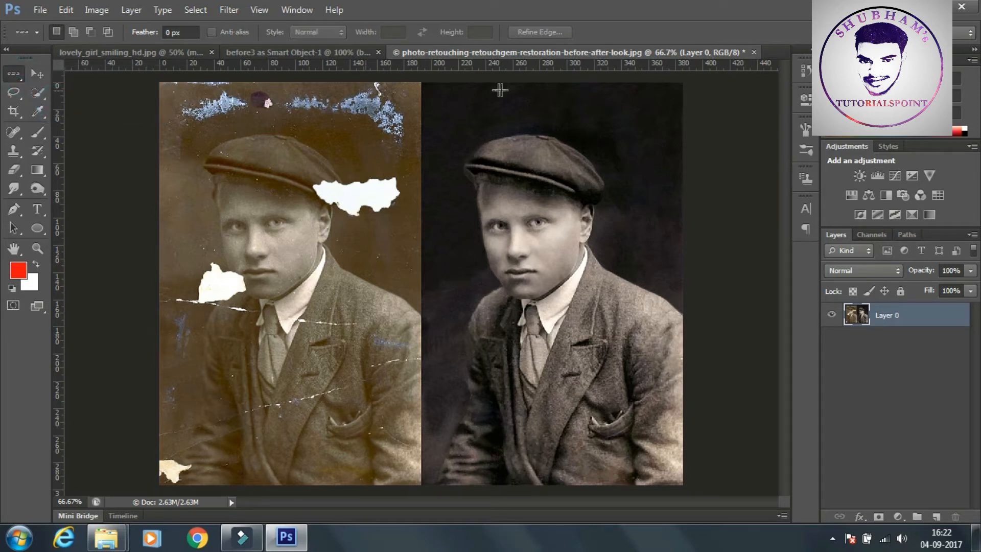
drag(418, 81, 344, 415)
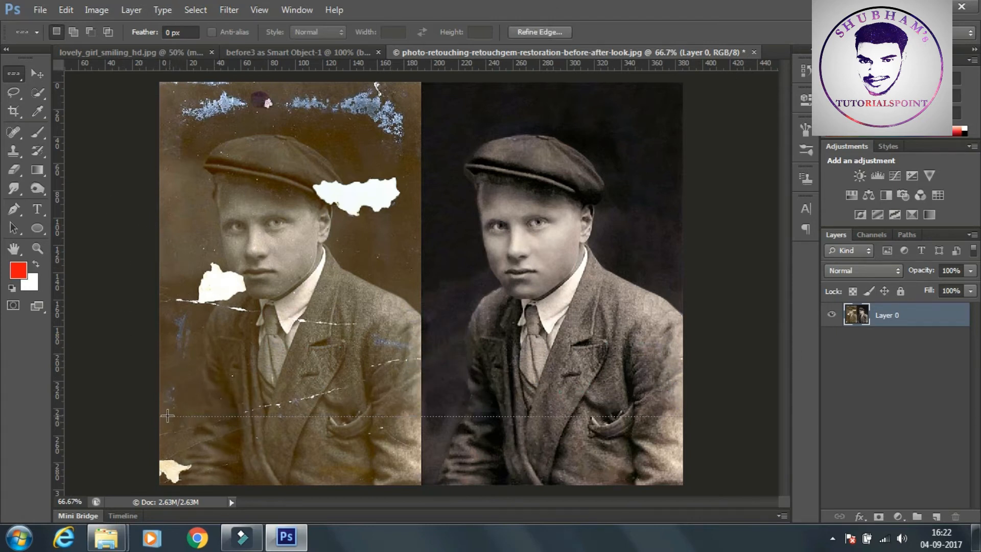
Select a single pixel column along the boundary between the before and after halves with the Single Column Marquee tool, and deselect it.
click(15, 70)
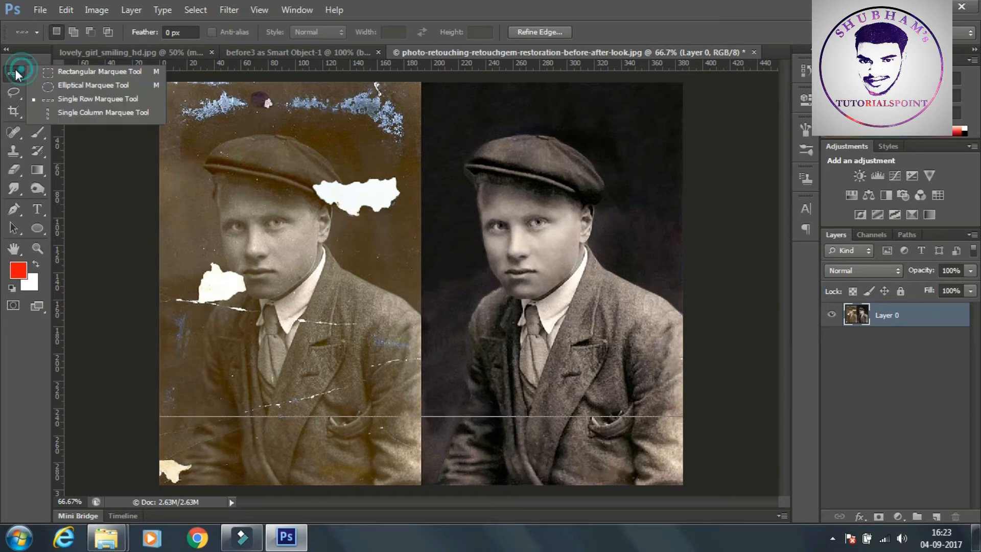
click(60, 119)
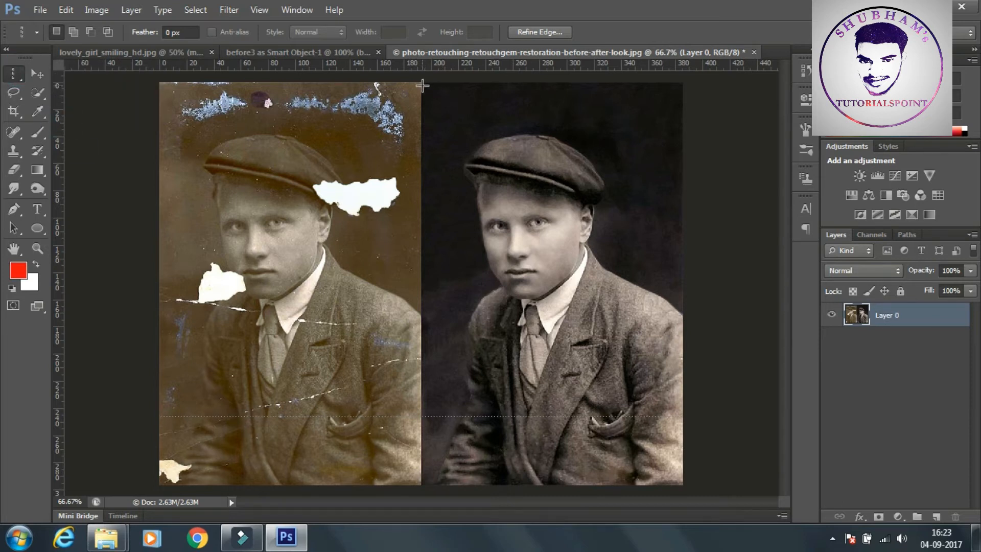
drag(422, 83, 419, 175)
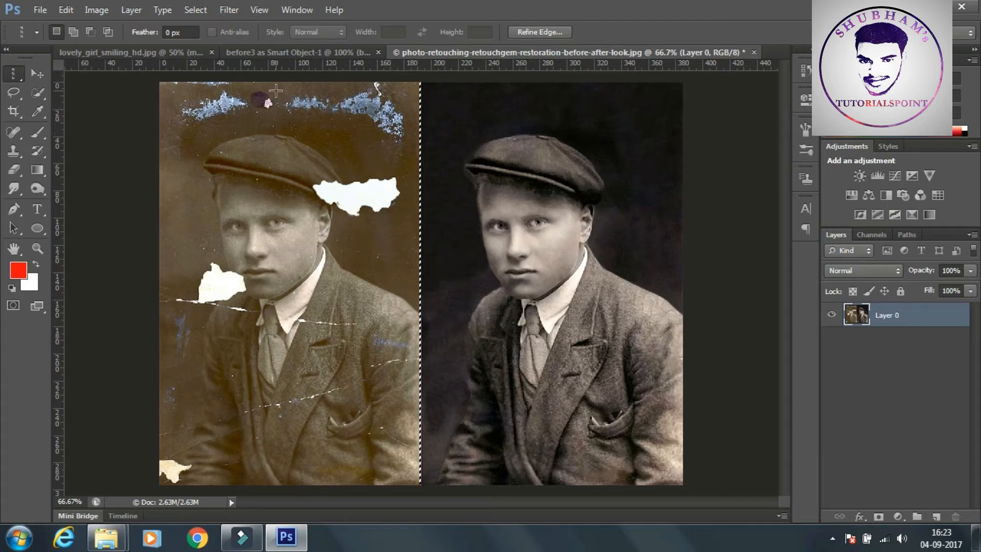
key(ctrl+d)
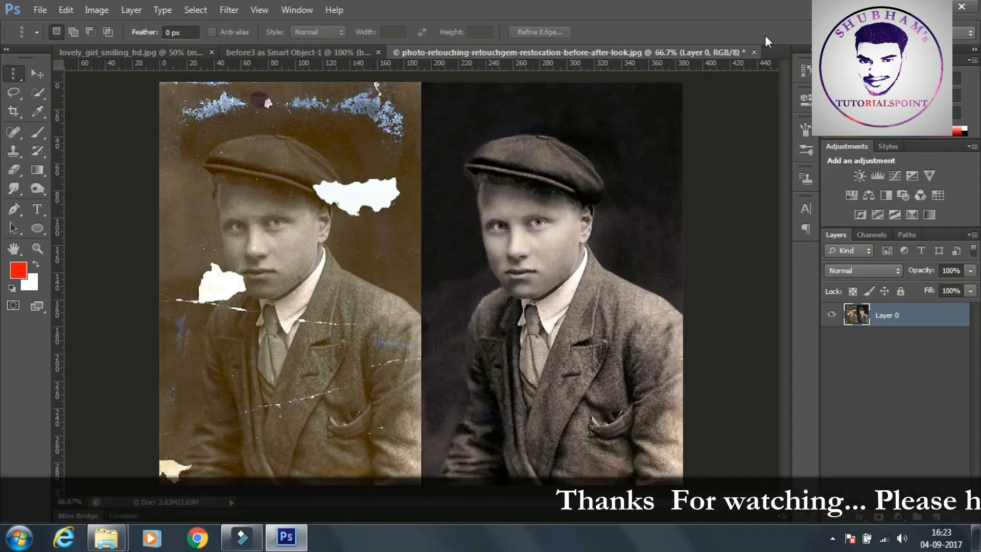
Close the photo-retouching before-and-after document without saving its changes.
click(754, 51)
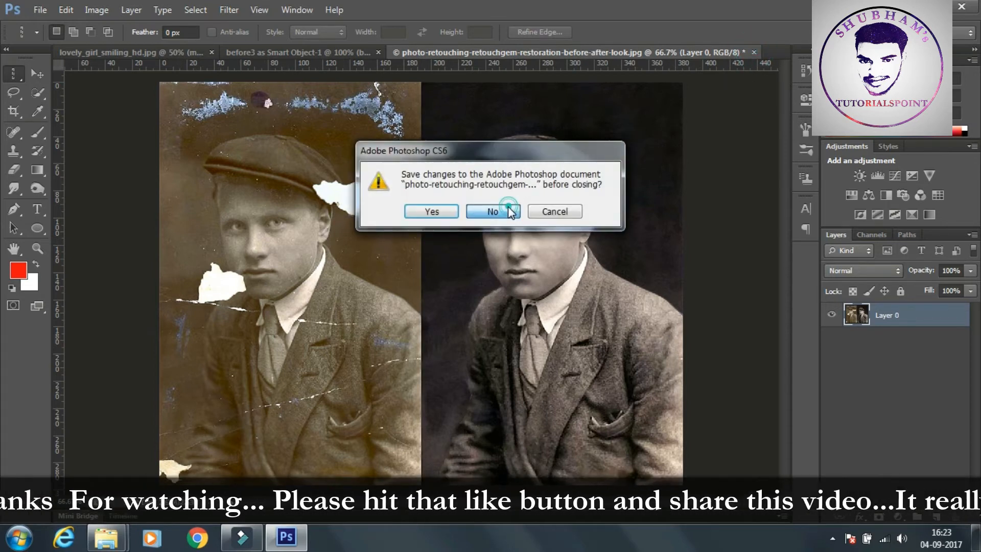
click(492, 208)
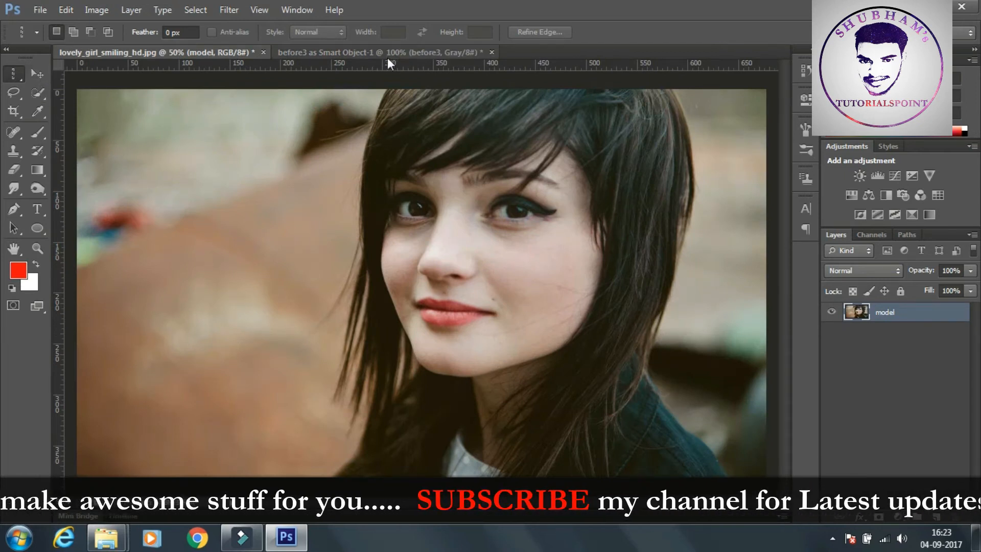
Copy the before3 portrait into the lovely_girl_smiling_hd image with the Move tool, placing it in the lower-left area of the picture.
click(292, 52)
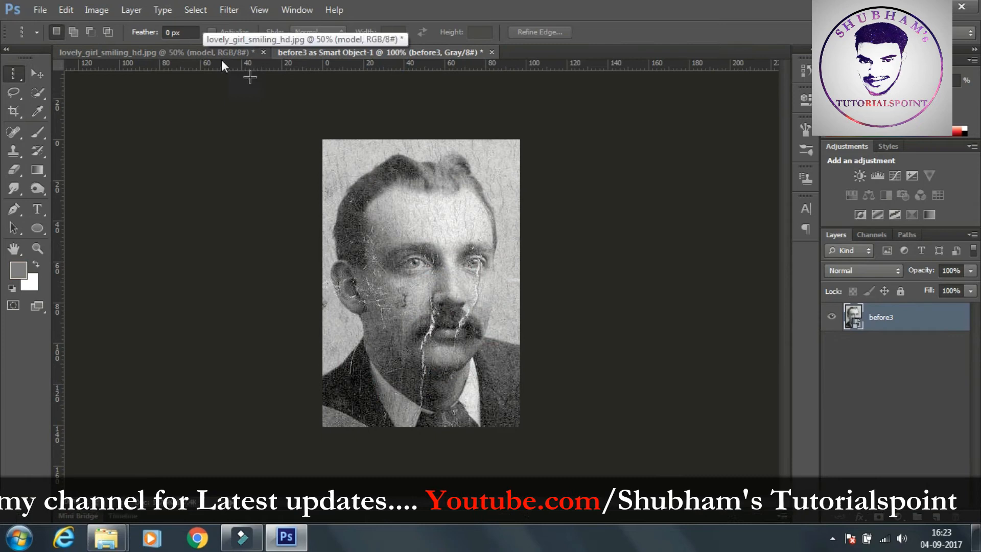
click(36, 76)
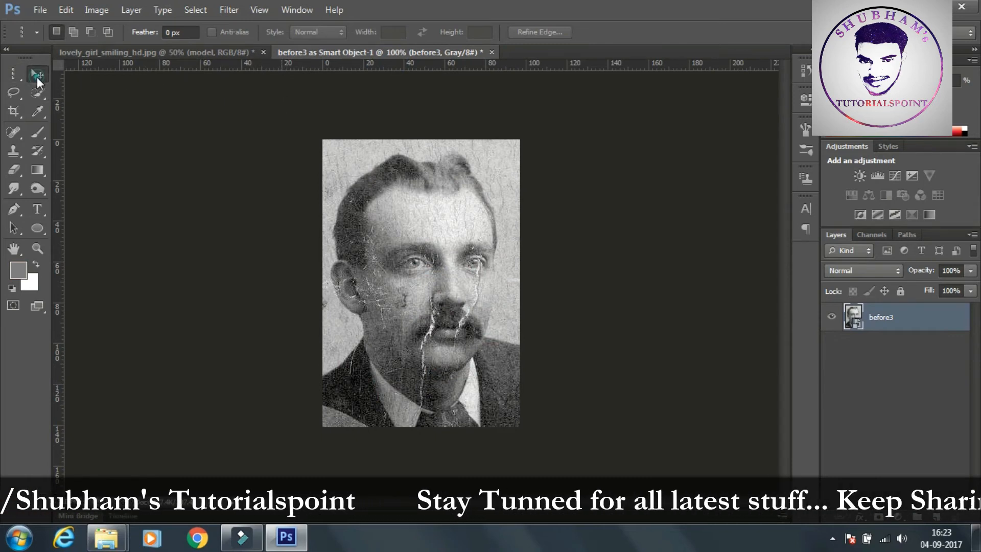
click(188, 51)
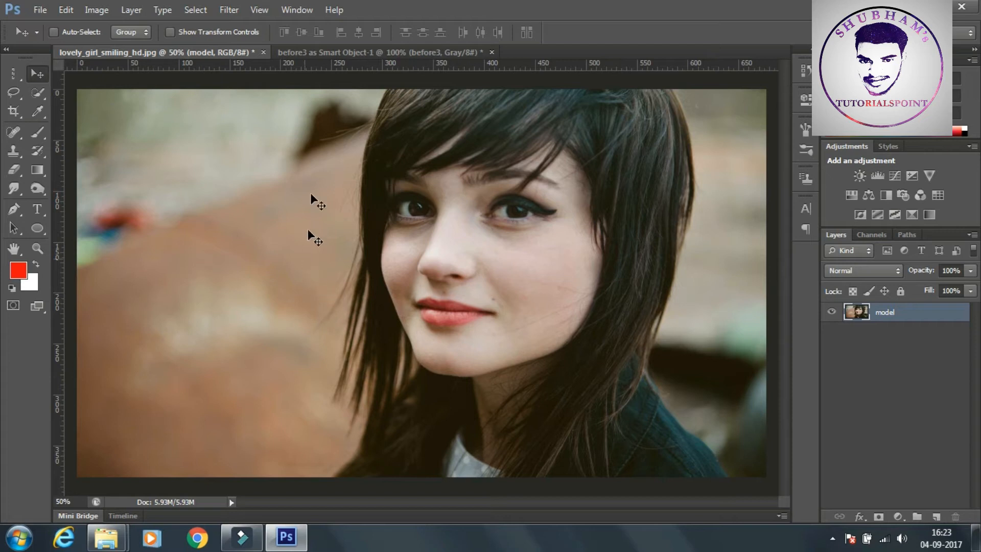
click(353, 61)
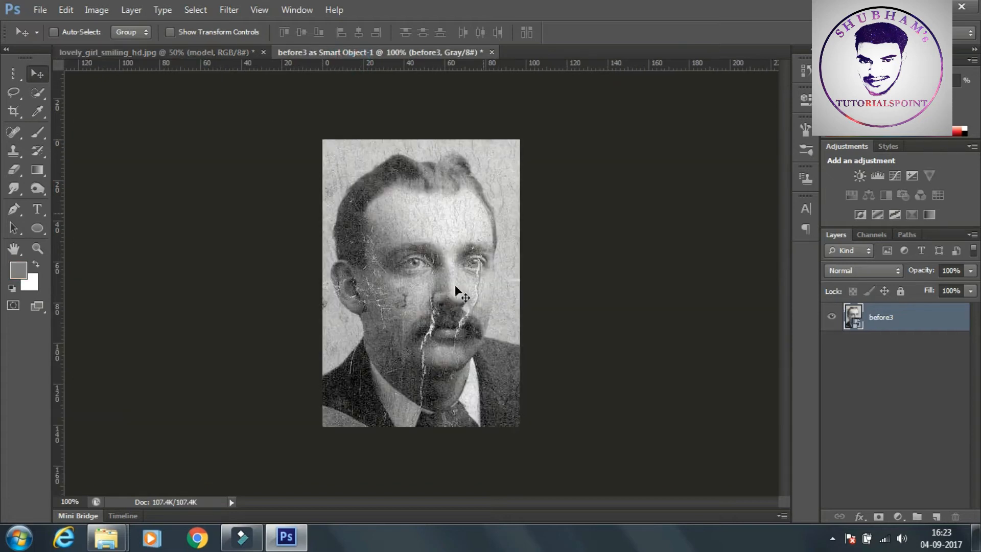
click(247, 49)
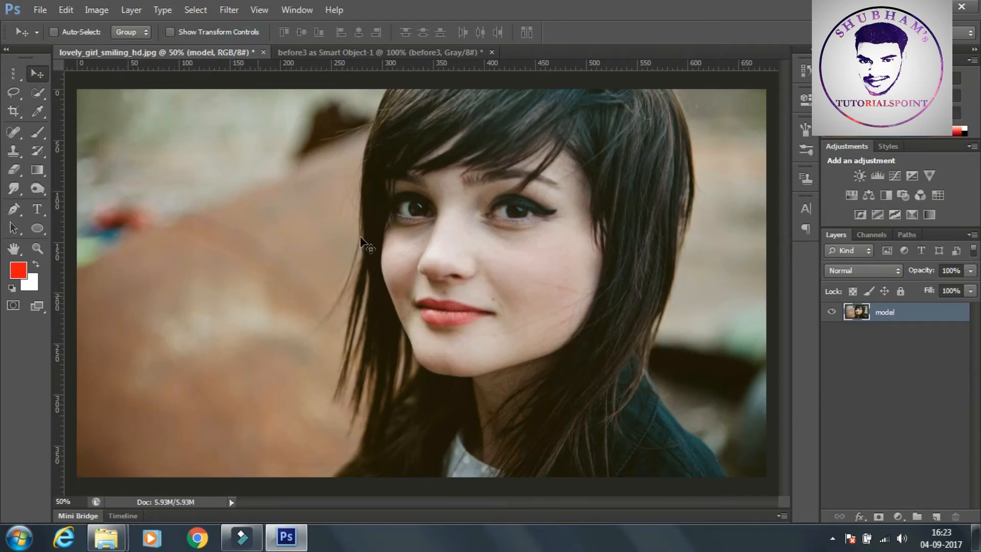
click(389, 50)
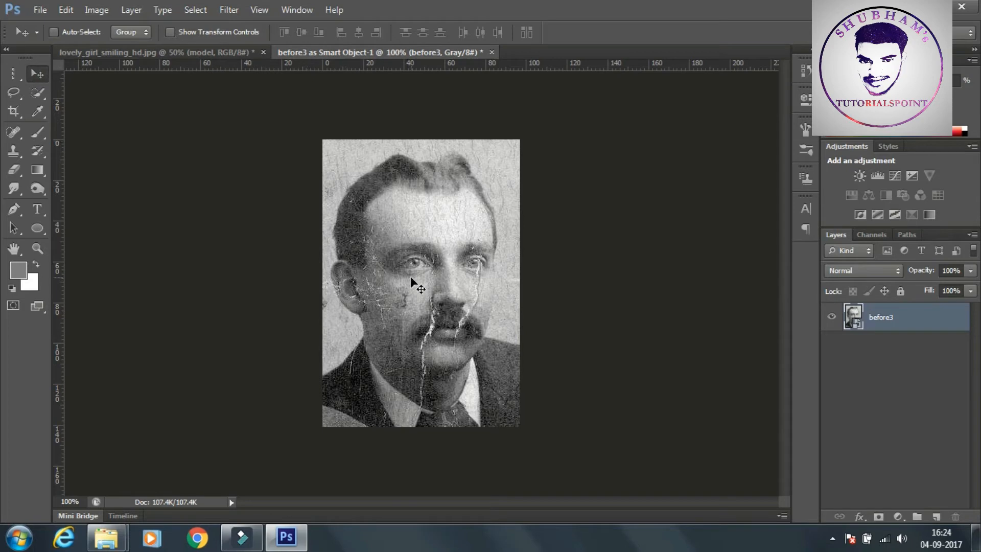
drag(410, 276, 242, 203)
drag(207, 376, 208, 375)
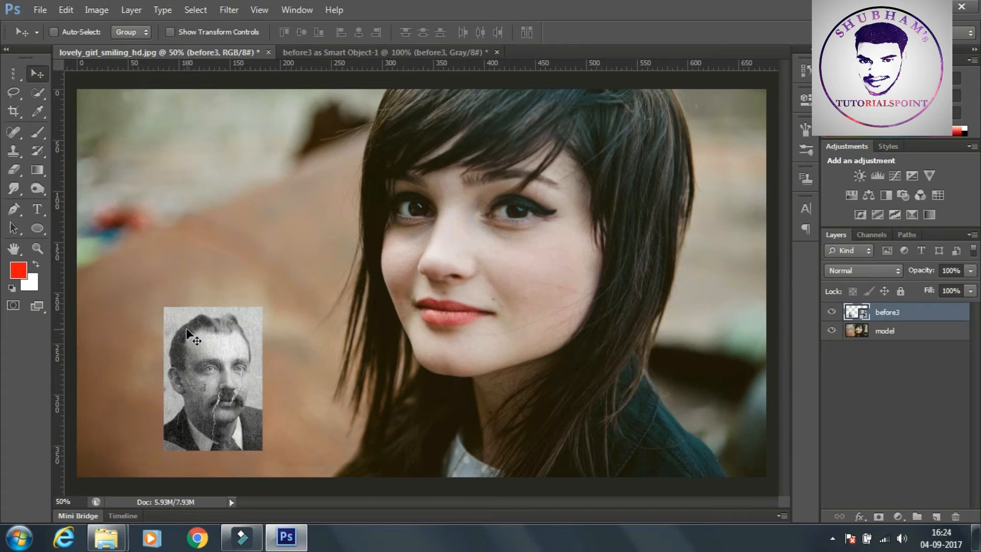
Free-transform the before3 portrait to 292% width and 230% height, and position it over the picture's lower-left edge beside the woman's face.
key(ctrl+t)
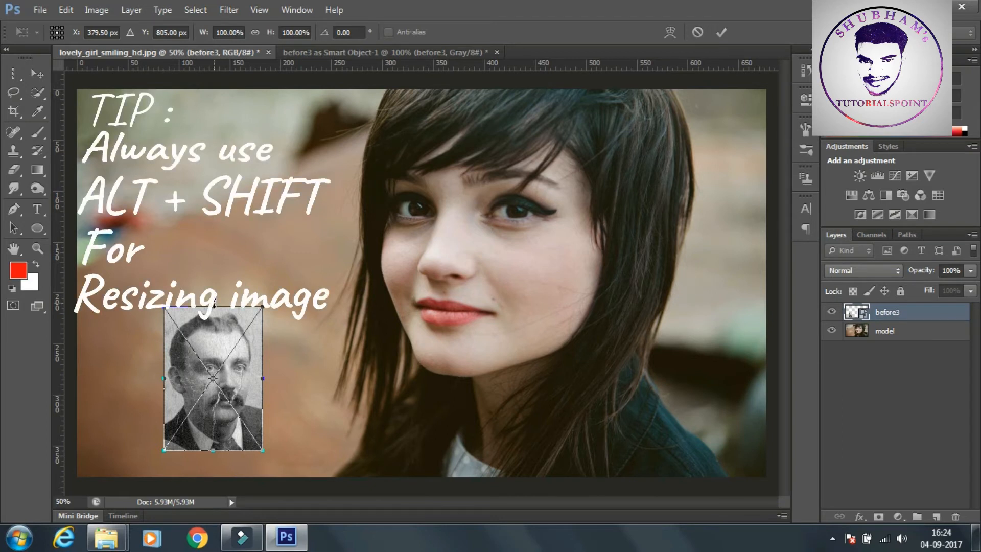
drag(213, 305, 235, 211)
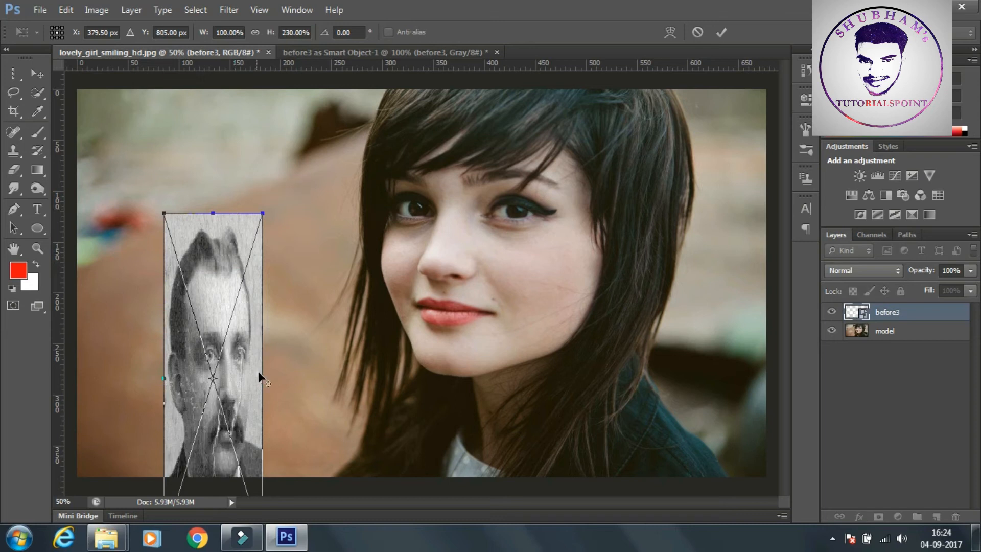
drag(260, 374, 314, 379)
drag(267, 358, 271, 275)
drag(272, 278, 241, 296)
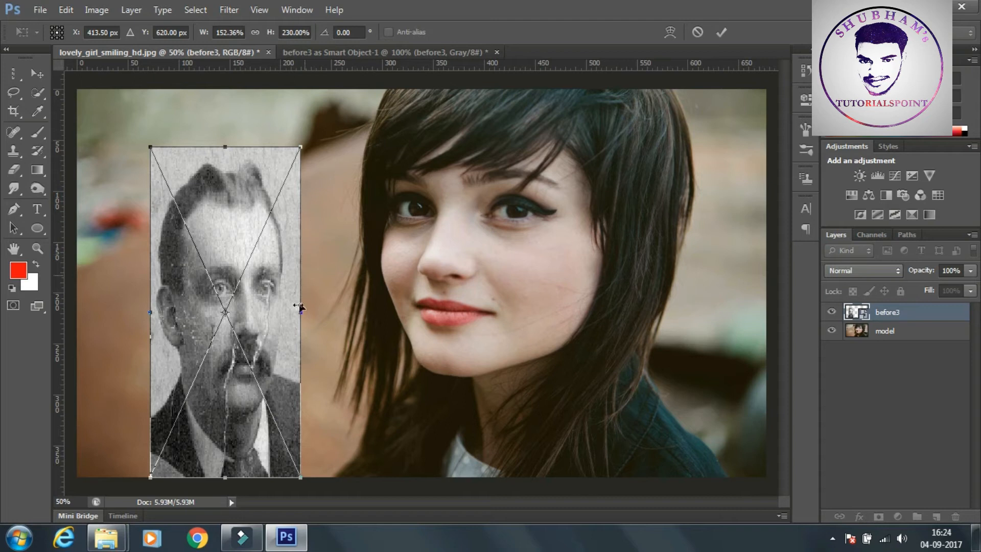
drag(295, 311, 351, 329)
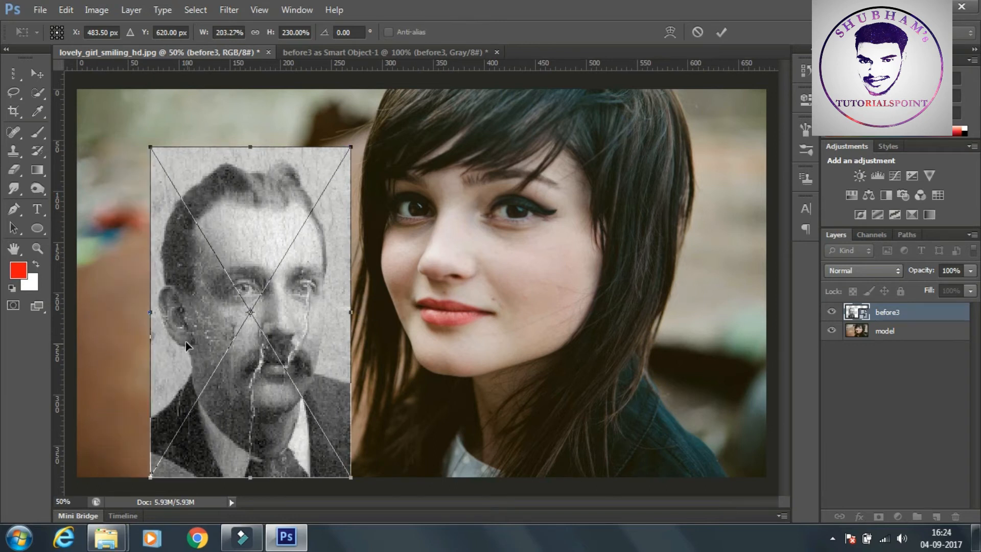
drag(148, 335, 104, 338)
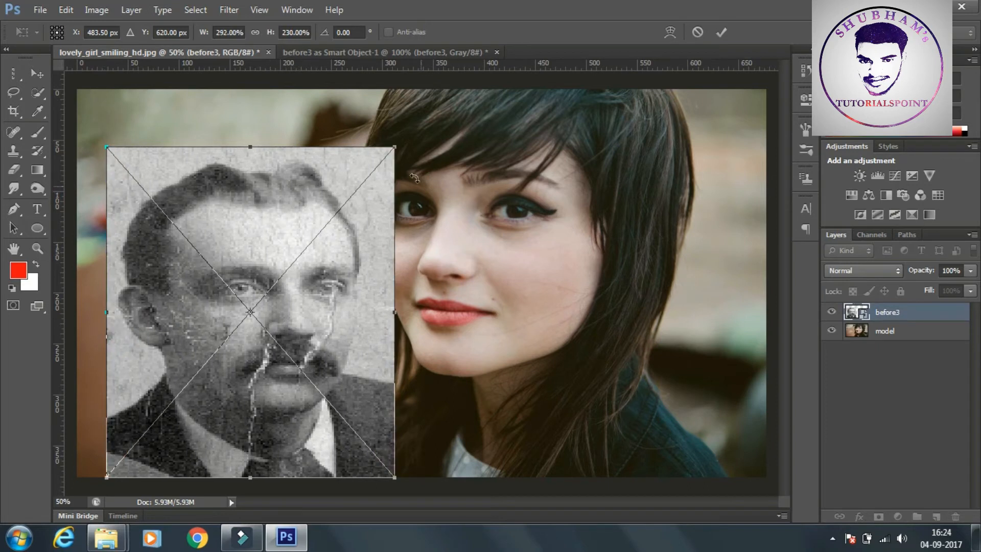
drag(324, 164, 301, 154)
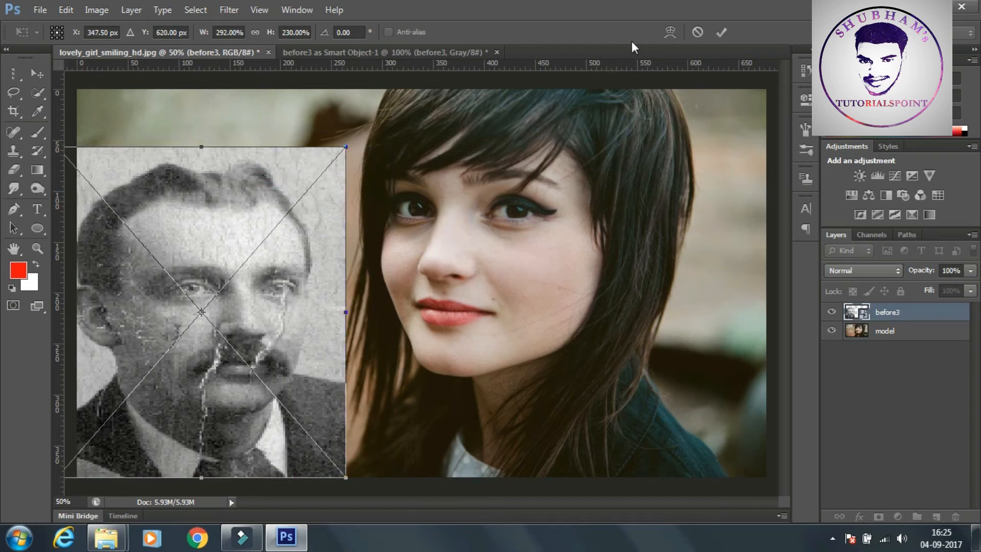
click(721, 33)
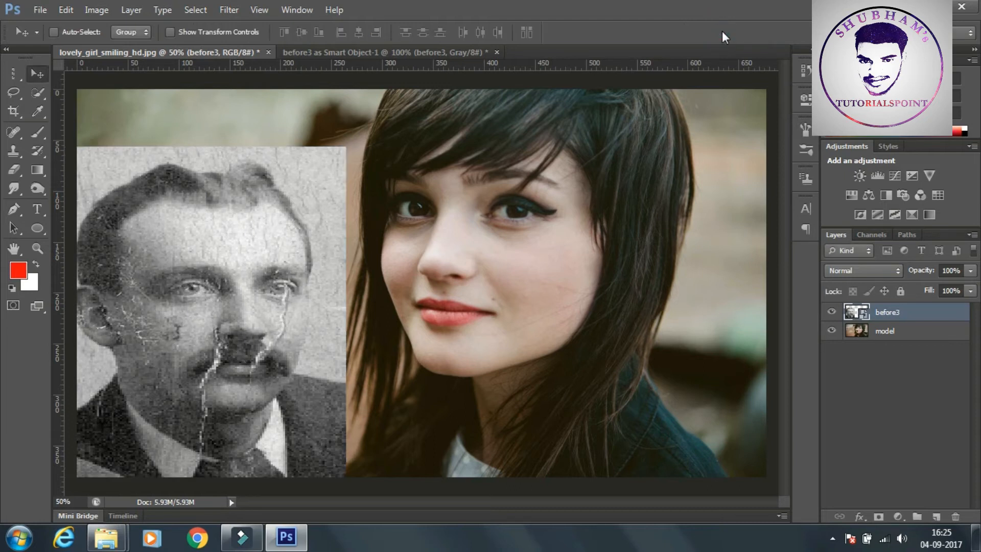
Shift the before3 portrait slightly to the right, and undo that move, the resizing and the placement in the model image.
drag(245, 251, 264, 259)
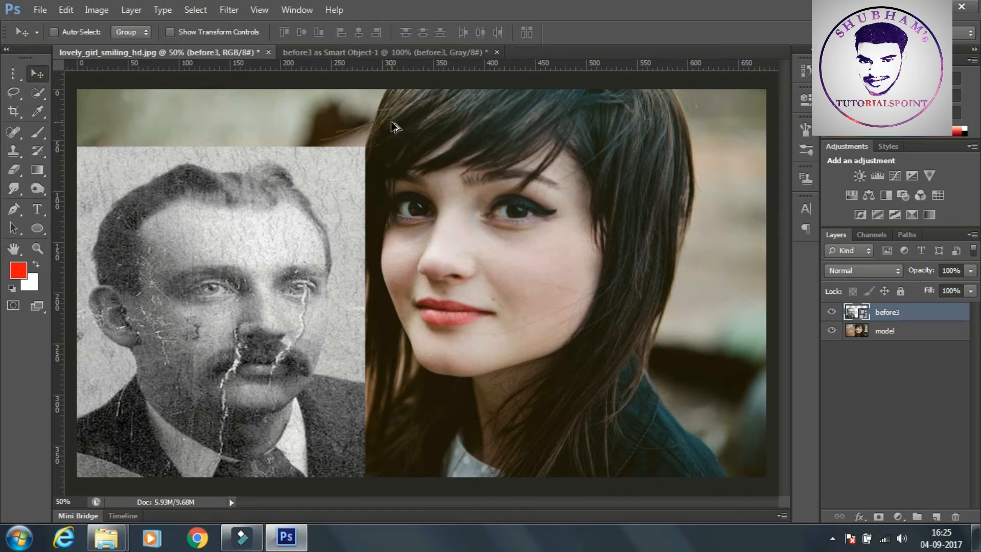
key(ctrl+alt+z)
key(ctrl+alt+z)
key(ctrl+alt+z)
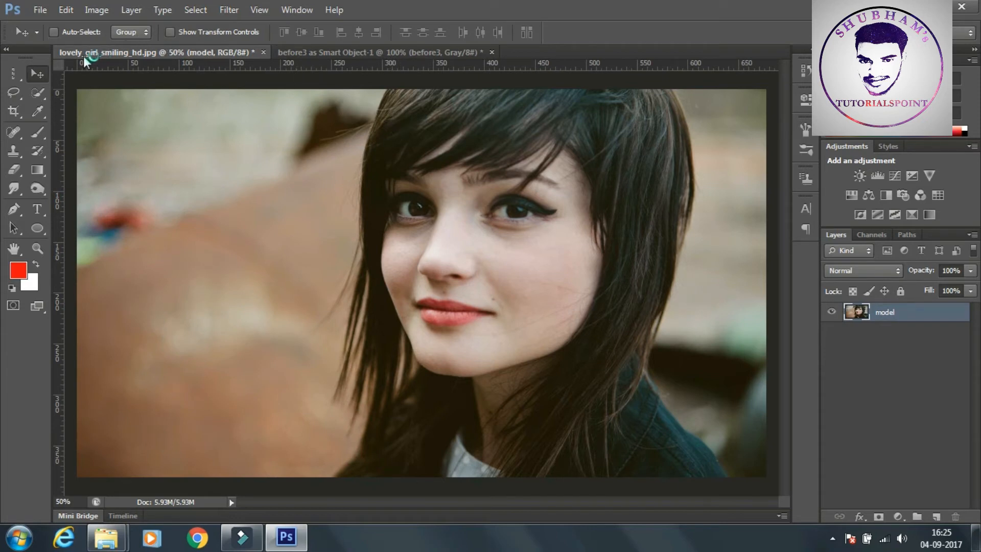
Activate the Lasso tool and open the watercolour image from the Other imagess folder.
click(13, 95)
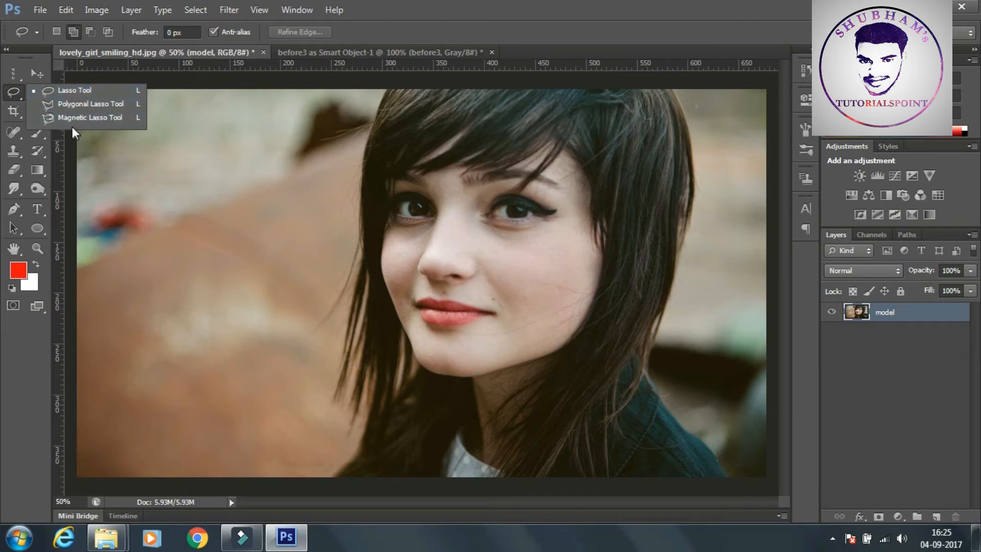
click(99, 90)
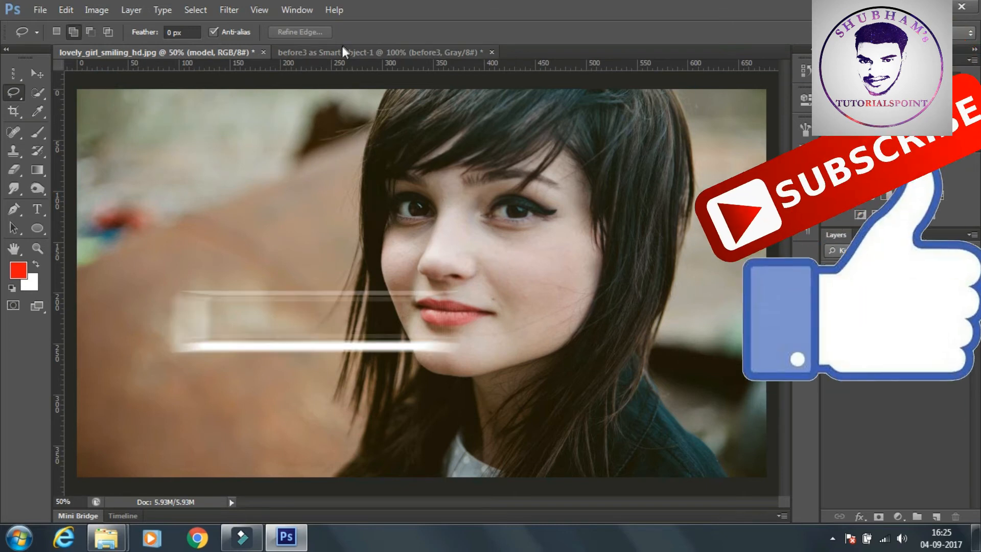
click(339, 54)
click(40, 10)
click(51, 35)
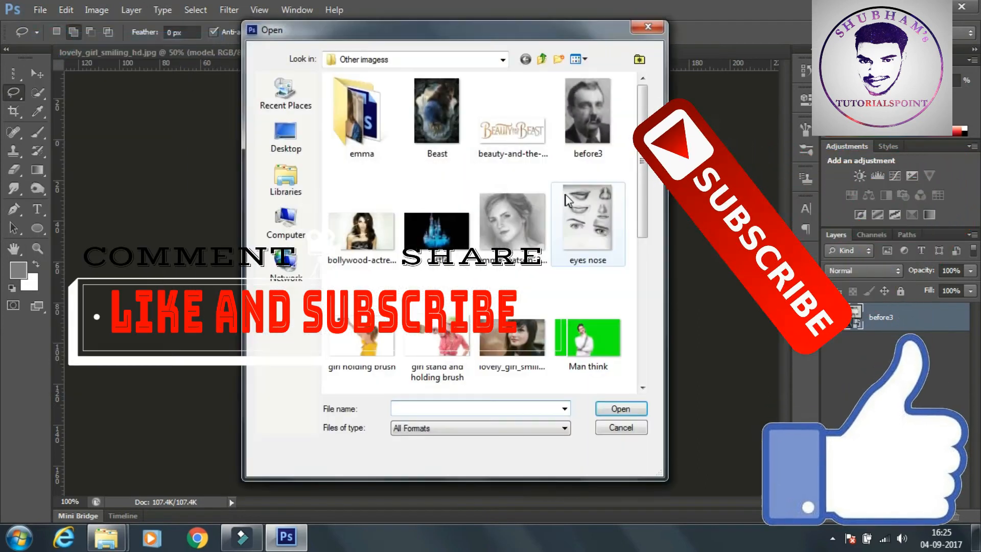
drag(642, 183, 633, 341)
click(388, 357)
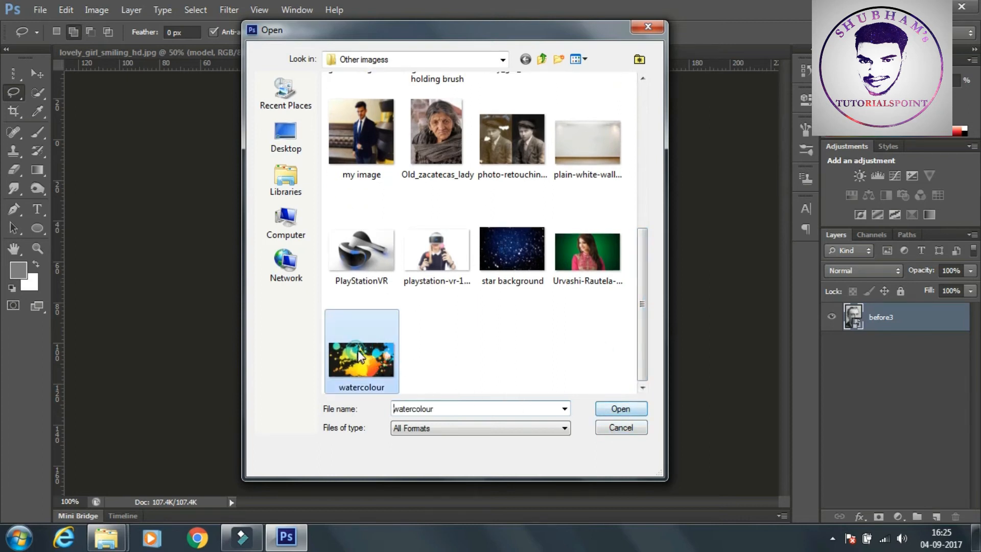
click(633, 408)
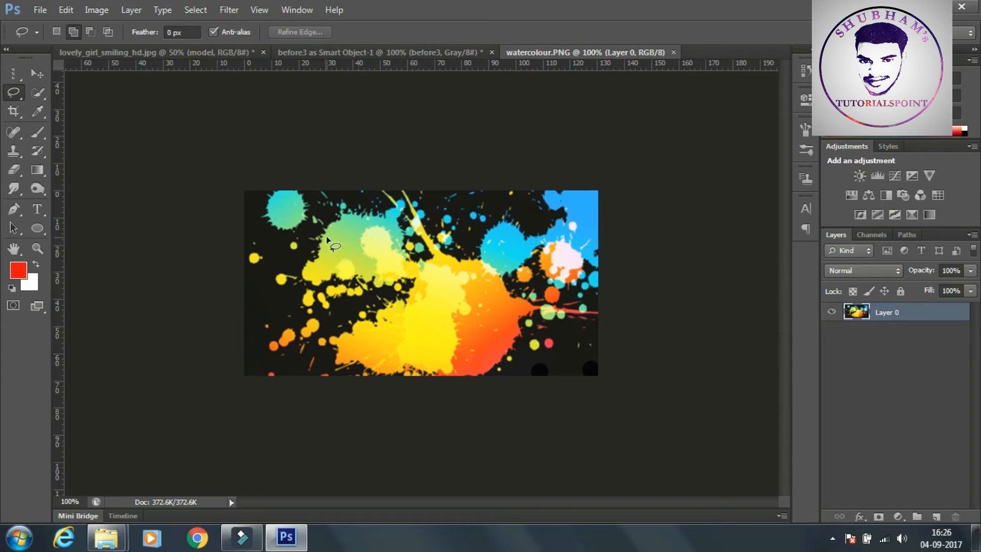
Outline the round teal paint blob in the image's upper-left corner with the Lasso tool, adding its missed left edge to the selection.
key(ctrl+plus)
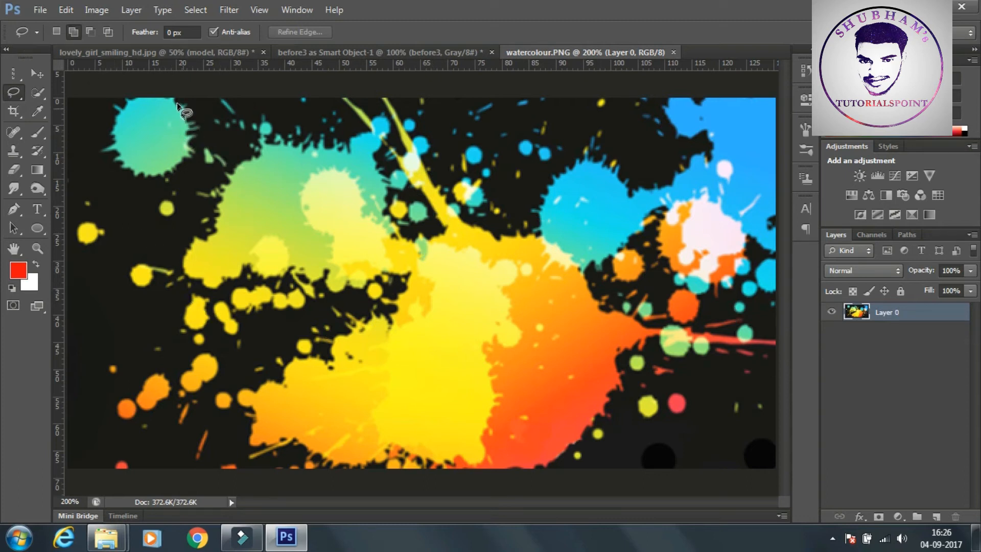
mouse_move(185, 108)
mouse_down()
mouse_move(190, 143)
mouse_move(173, 170)
mouse_move(128, 176)
mouse_move(123, 107)
mouse_move(136, 91)
mouse_move(177, 102)
mouse_up()
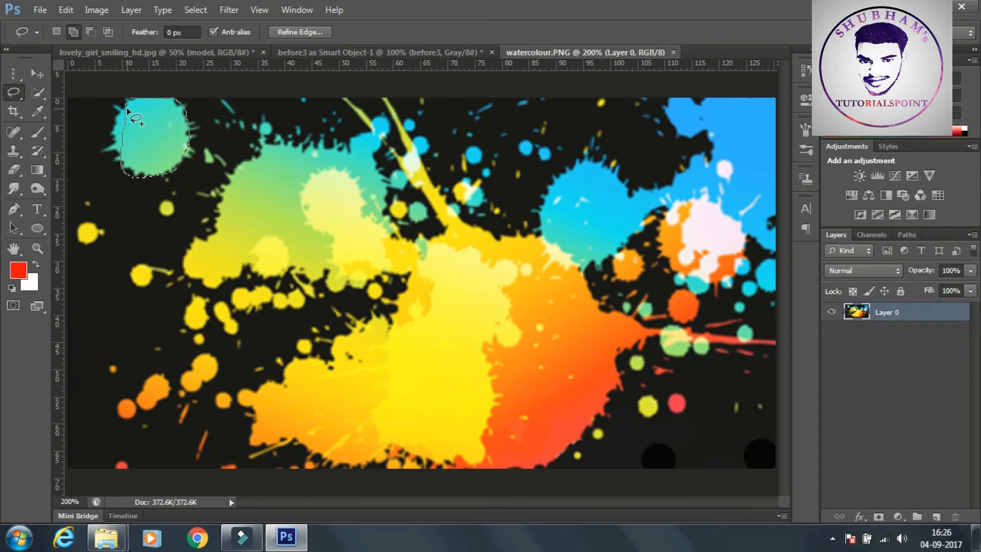
mouse_move(127, 109)
mouse_down()
mouse_move(115, 116)
mouse_move(121, 144)
mouse_move(140, 163)
mouse_up()
mouse_move(134, 157)
mouse_down()
mouse_move(110, 196)
mouse_move(118, 240)
mouse_move(162, 246)
mouse_move(159, 189)
mouse_move(142, 149)
mouse_up()
Subtract the stray lassoed area below the teal blob from the selection, and return the Lasso to adding to the selection.
click(90, 30)
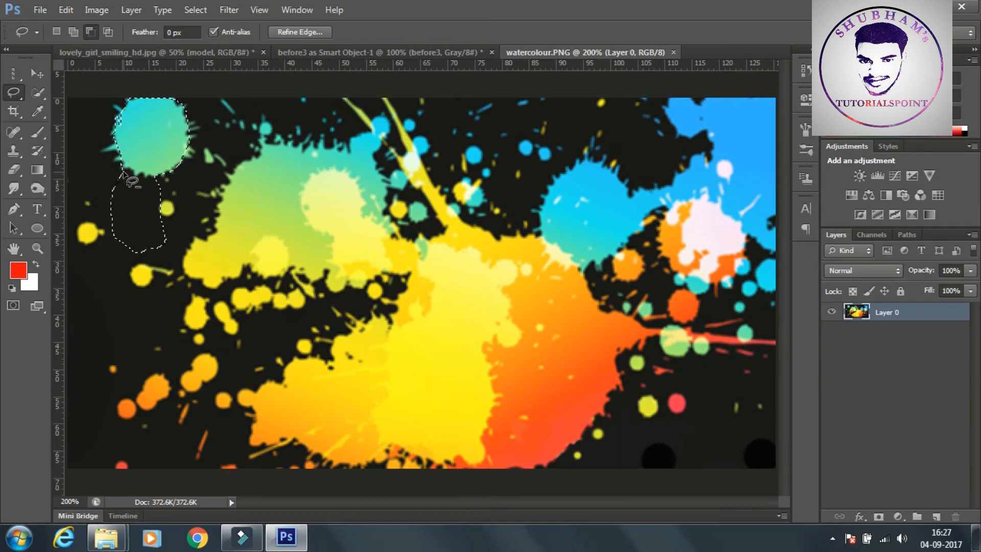
mouse_move(124, 170)
mouse_down()
mouse_move(164, 179)
mouse_move(190, 226)
mouse_move(181, 274)
mouse_move(111, 287)
mouse_move(92, 258)
mouse_move(90, 206)
mouse_move(103, 181)
mouse_move(126, 180)
mouse_up()
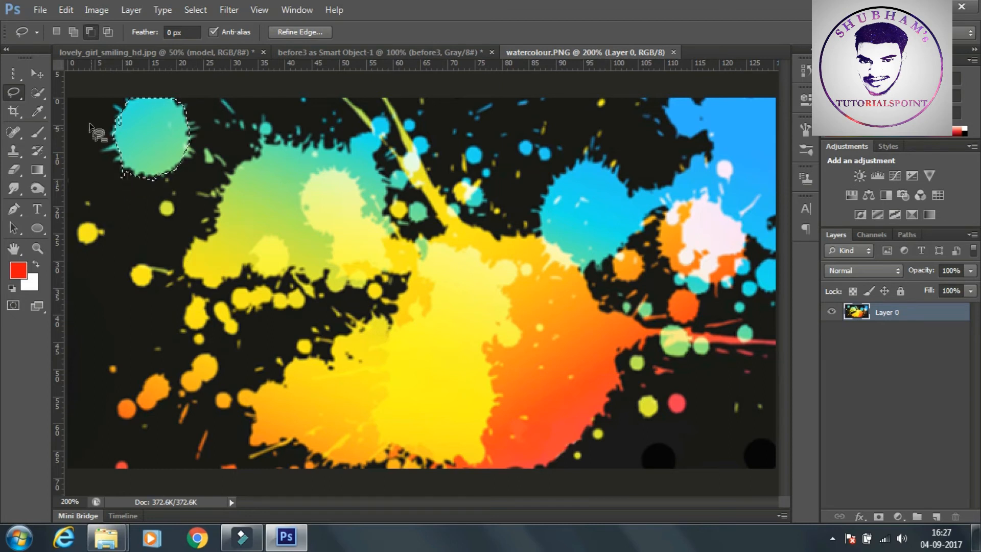
click(73, 32)
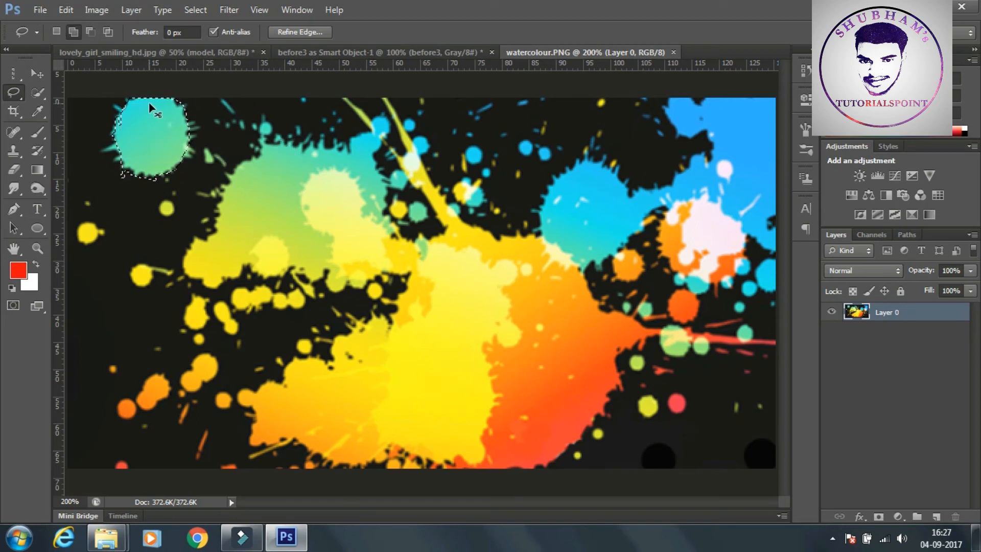
Replace the selection with a fresh lasso outline of the teal blob, adding missed edges and subtracting the excess area below it.
key(ctrl+d)
mouse_move(169, 103)
mouse_down()
mouse_move(188, 122)
mouse_move(185, 144)
mouse_move(167, 162)
mouse_move(129, 160)
mouse_move(121, 126)
mouse_move(143, 102)
mouse_up()
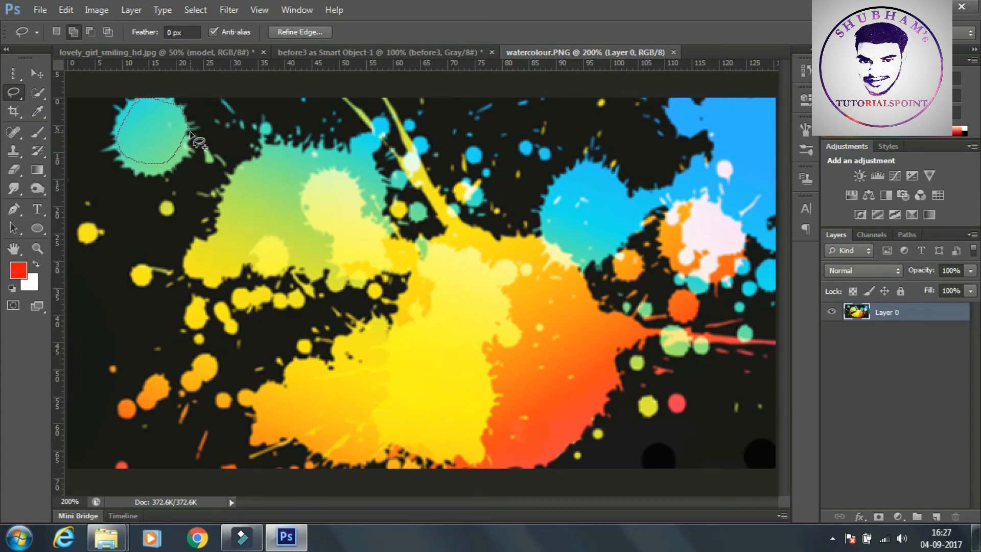
mouse_move(177, 111)
mouse_down()
mouse_move(180, 160)
mouse_move(153, 185)
mouse_move(126, 193)
mouse_move(115, 147)
mouse_up()
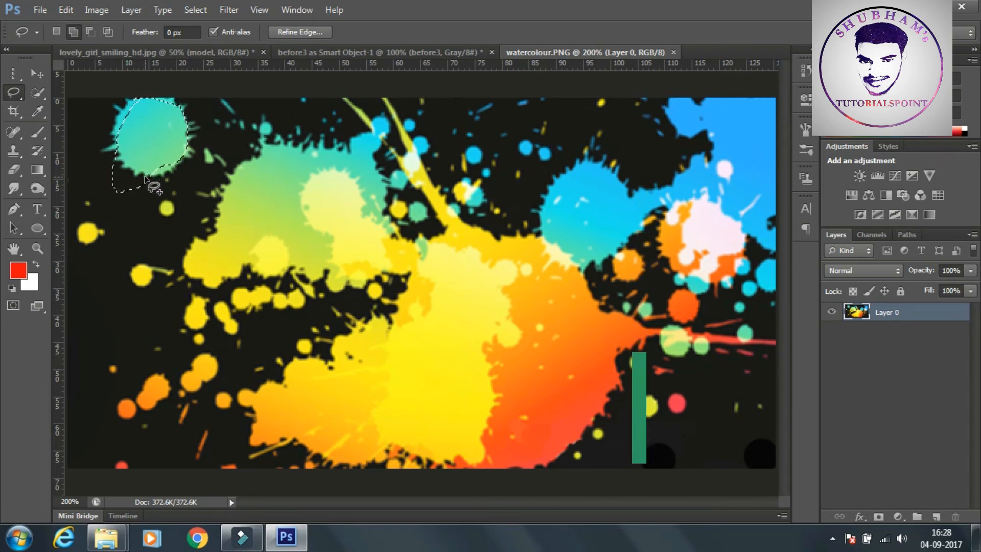
key(alt)
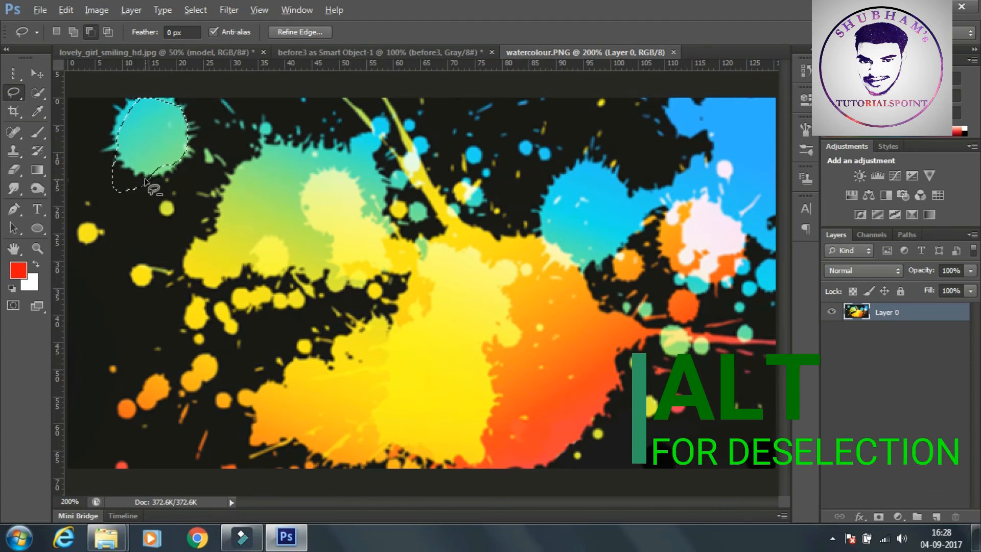
mouse_move(119, 153)
mouse_down()
mouse_move(100, 163)
mouse_move(94, 199)
mouse_move(124, 244)
mouse_move(164, 232)
mouse_move(147, 179)
mouse_up()
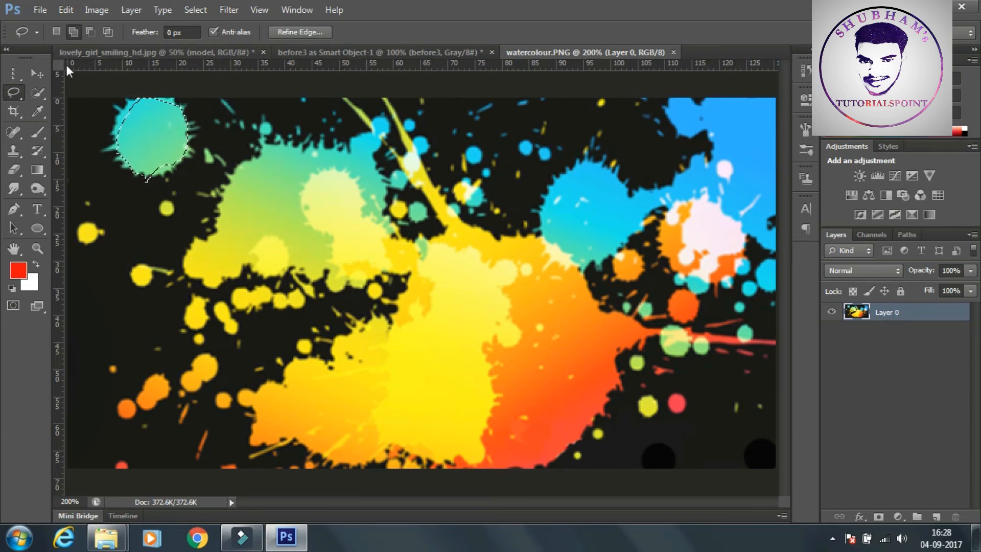
Switch from the Lasso to the Polygonal Lasso tool.
click(20, 92)
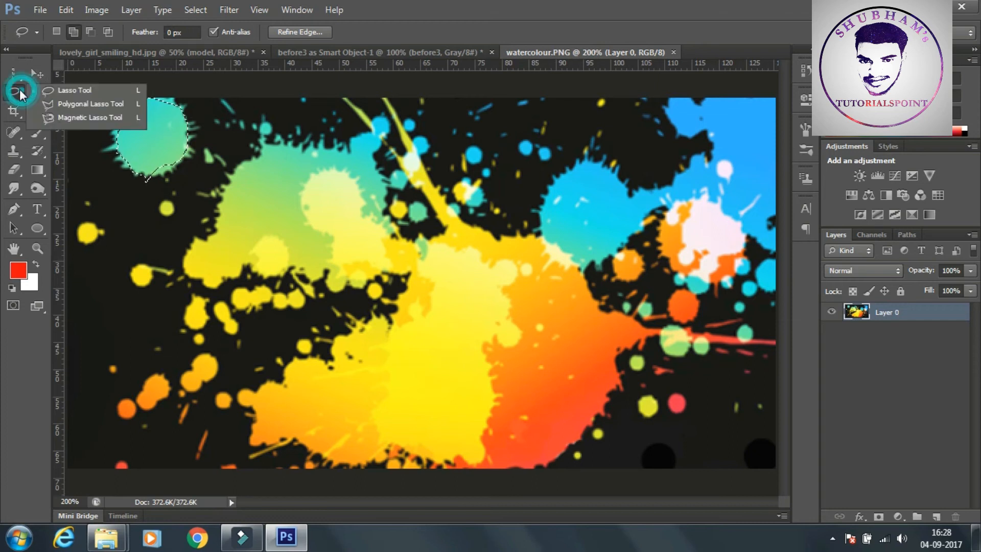
click(78, 106)
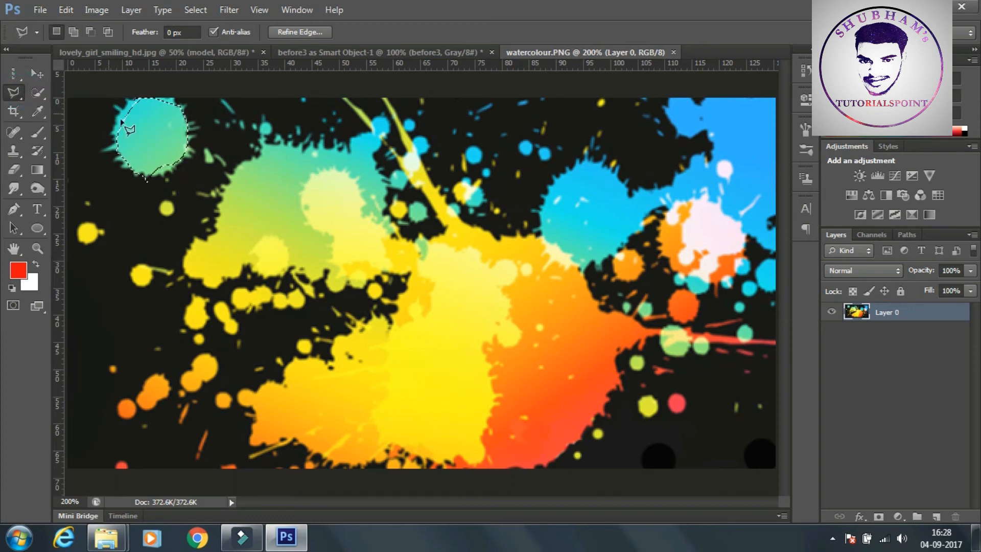
click(16, 91)
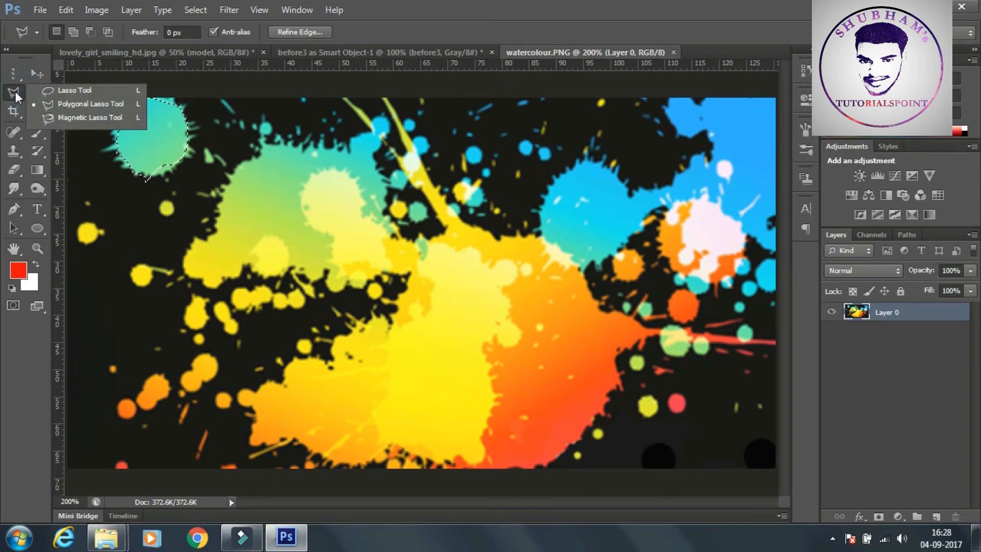
click(82, 105)
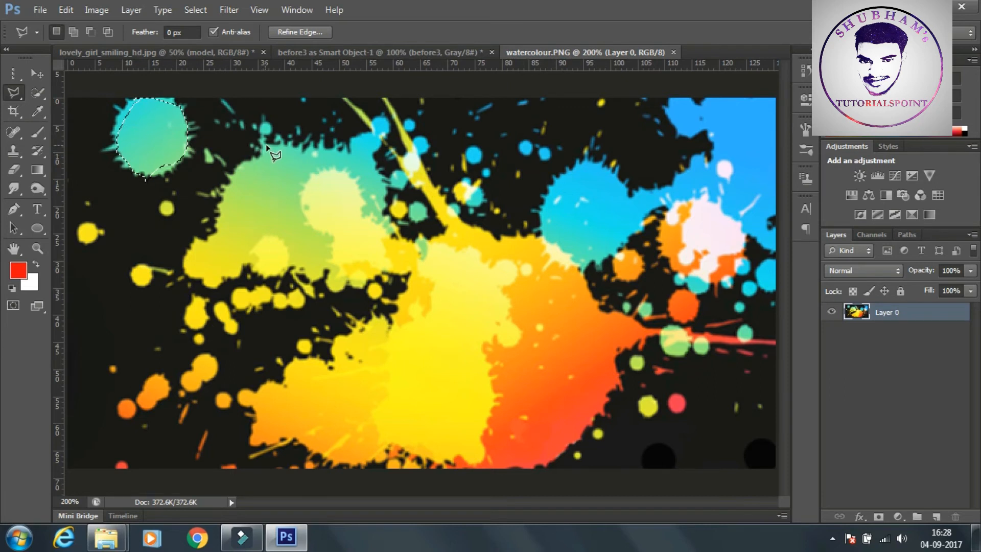
Open the photo-retouching-retouchgem-restoration-before-after-look image from the Other imagess folder.
click(322, 57)
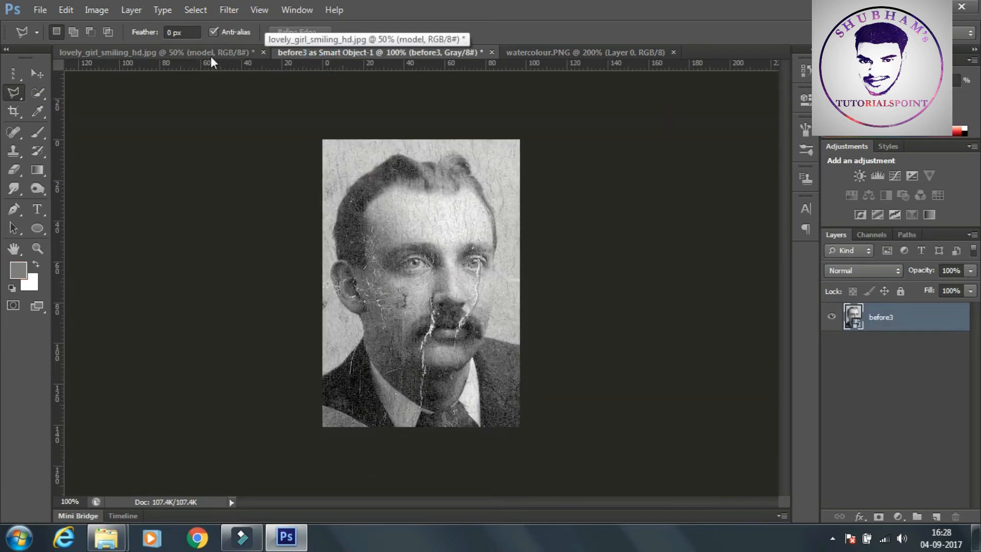
click(211, 56)
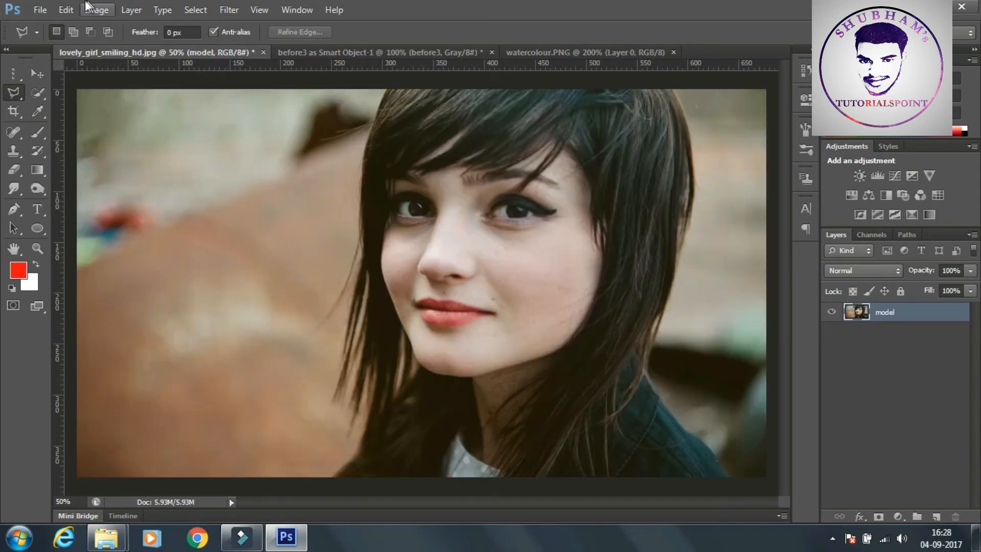
click(45, 10)
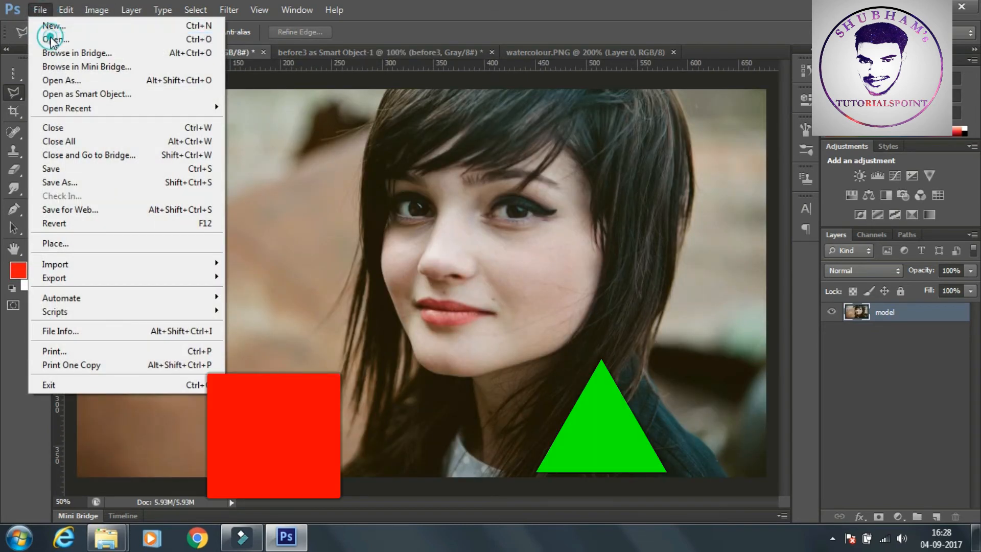
click(28, 32)
mouse_move(646, 191)
mouse_down()
mouse_move(649, 300)
mouse_move(659, 275)
mouse_move(653, 214)
mouse_move(652, 299)
mouse_up()
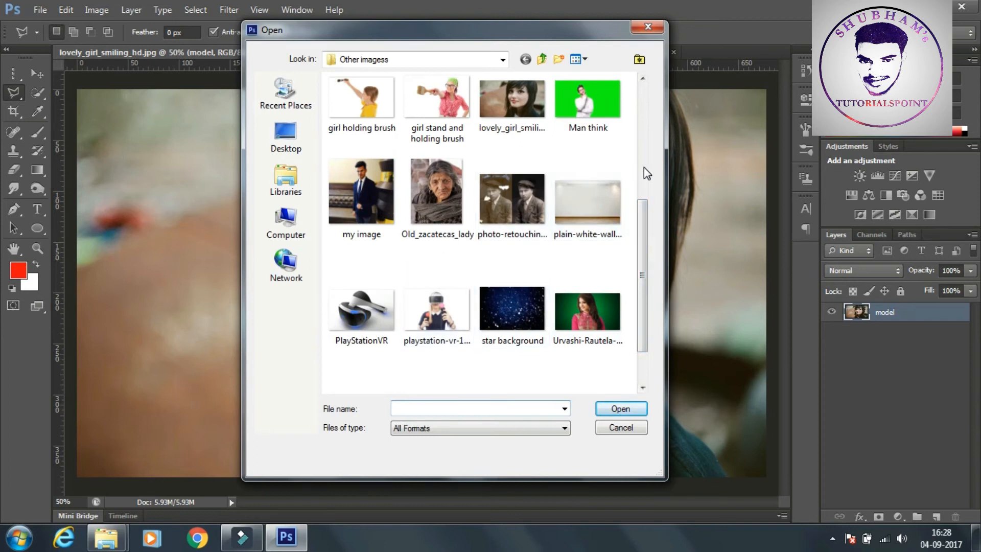
scroll(644, 174, up, 3)
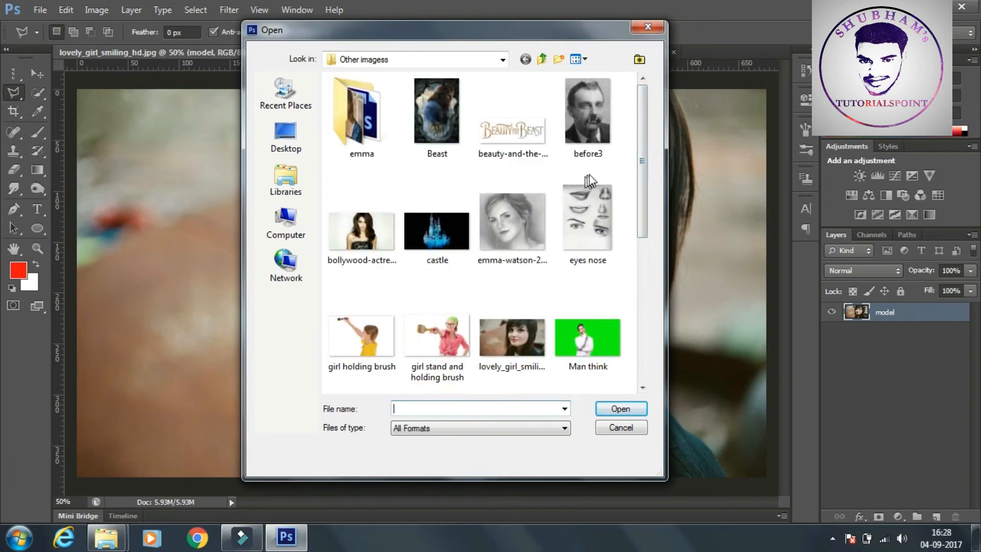
drag(644, 191, 652, 284)
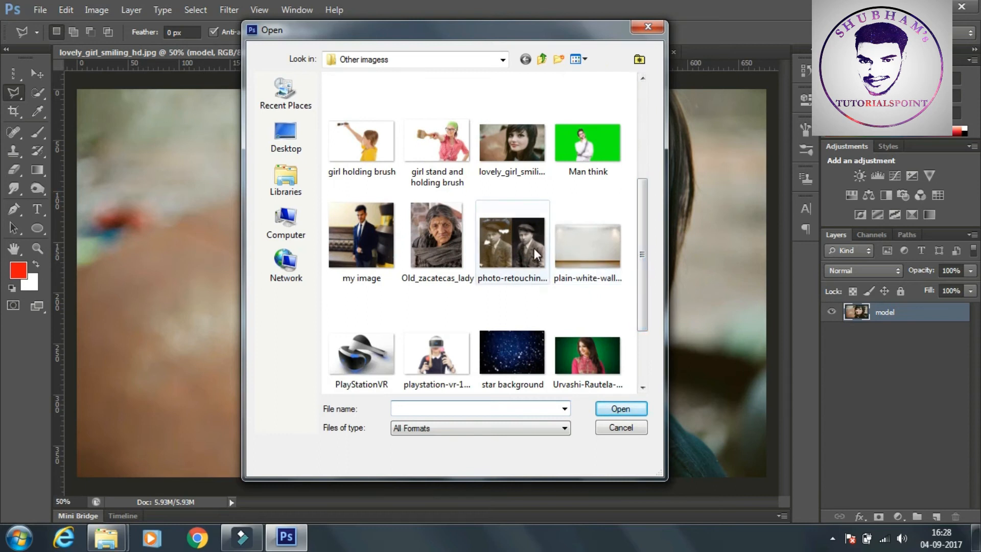
click(535, 247)
click(621, 408)
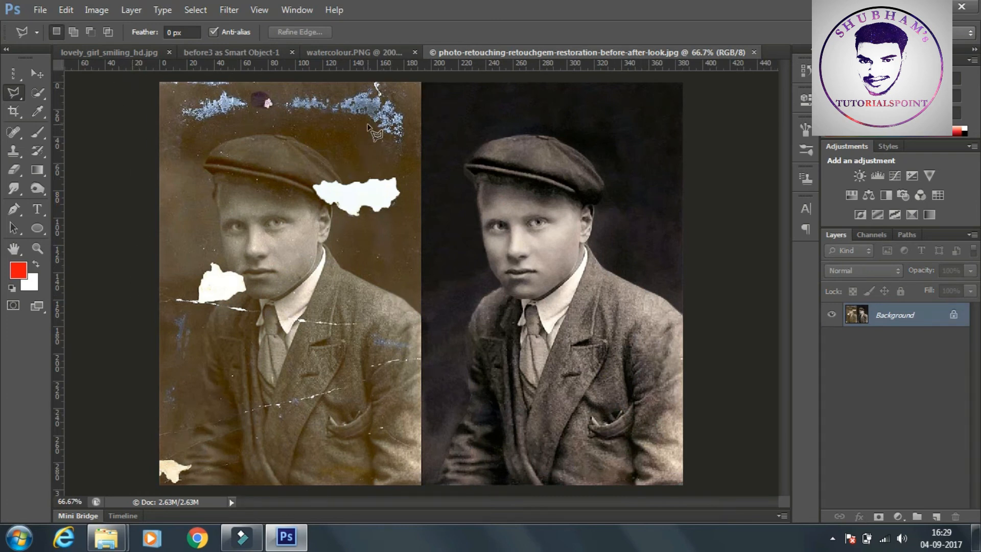
Select the damaged left-hand photo by tracing a closed Polygonal Lasso outline through its four corners.
click(161, 83)
click(159, 485)
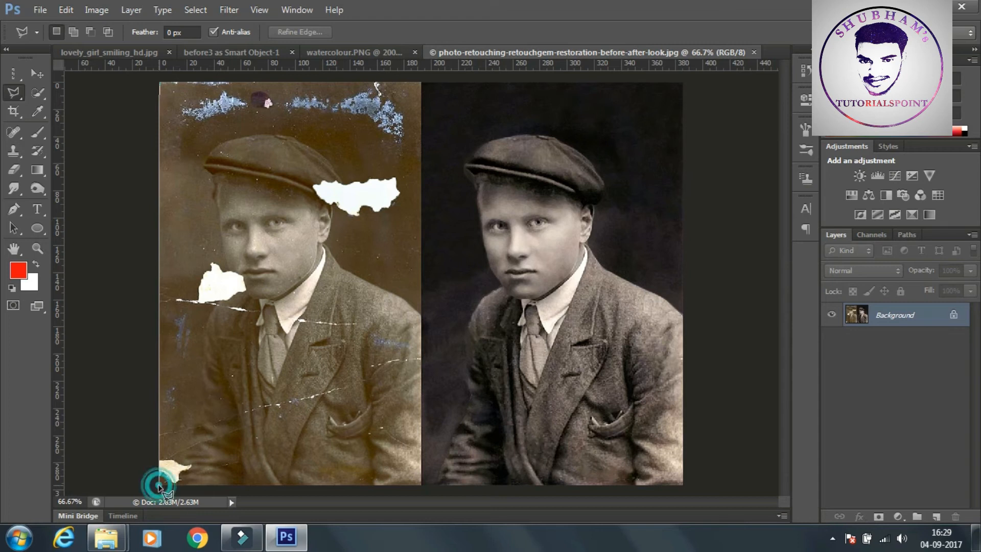
click(422, 484)
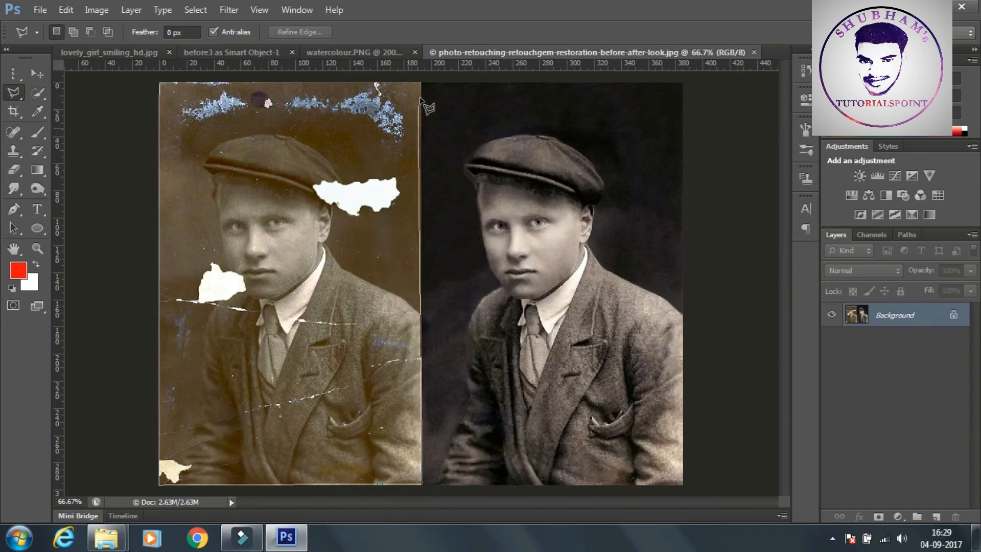
click(420, 82)
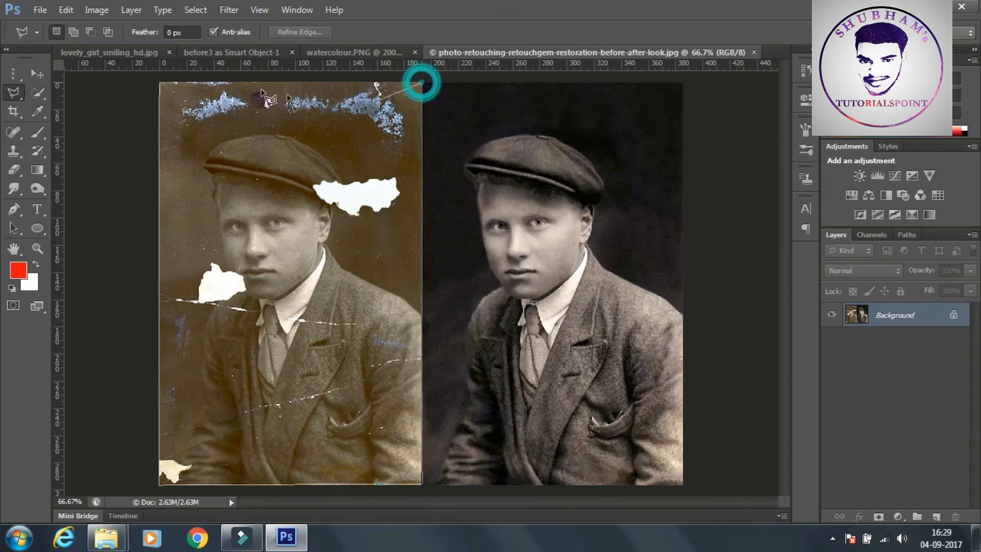
click(161, 81)
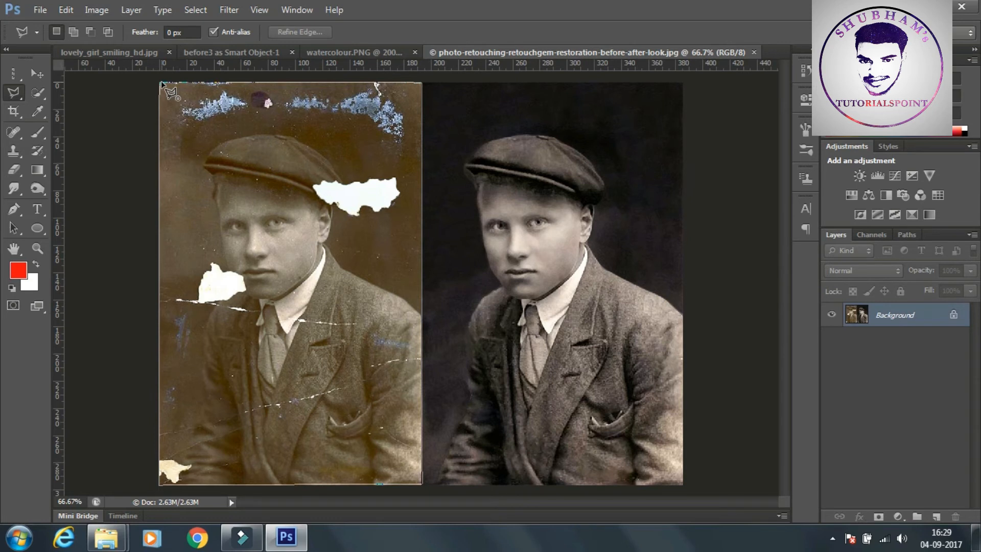
click(160, 82)
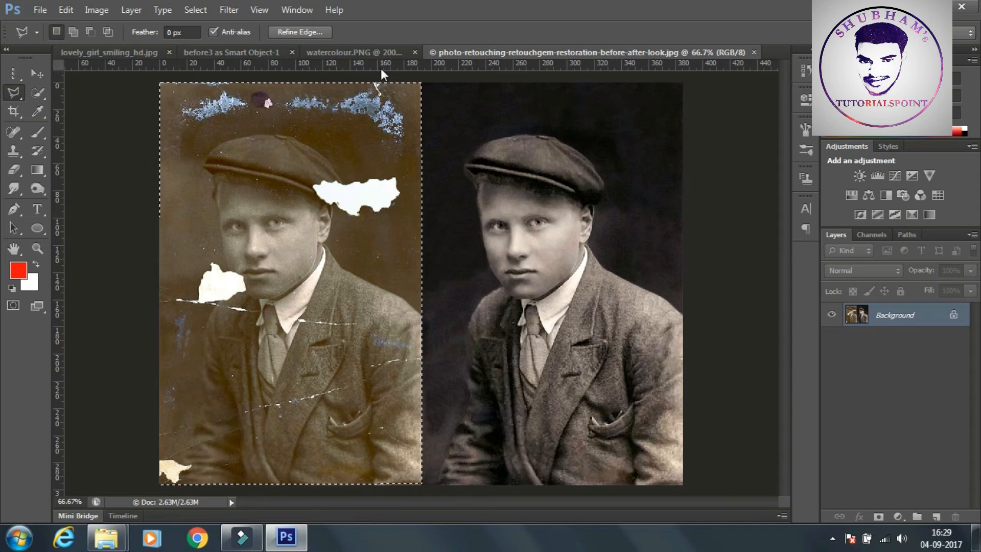
Cut the selected left-hand photo out of the background layer, and undo the cut.
key(ctrl+x)
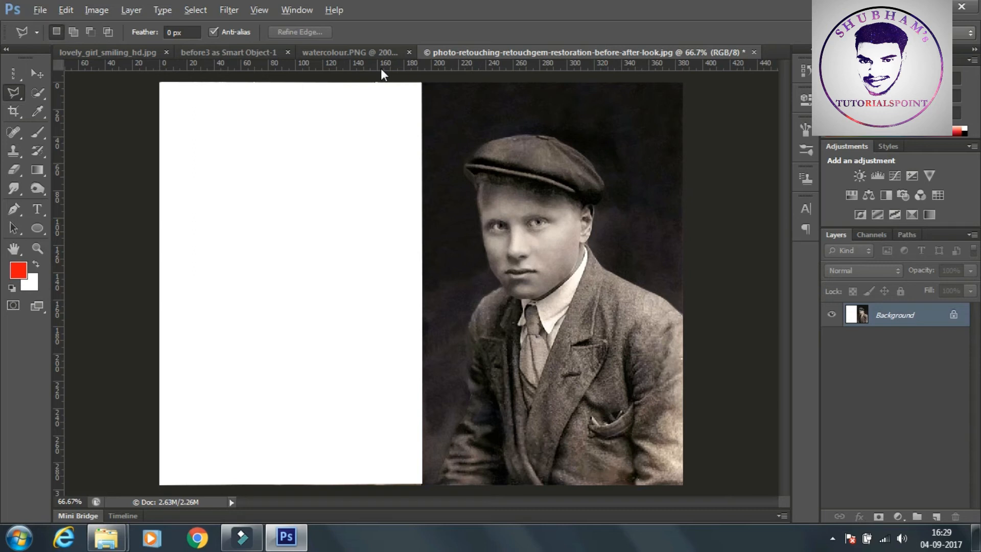
key(ctrl+z)
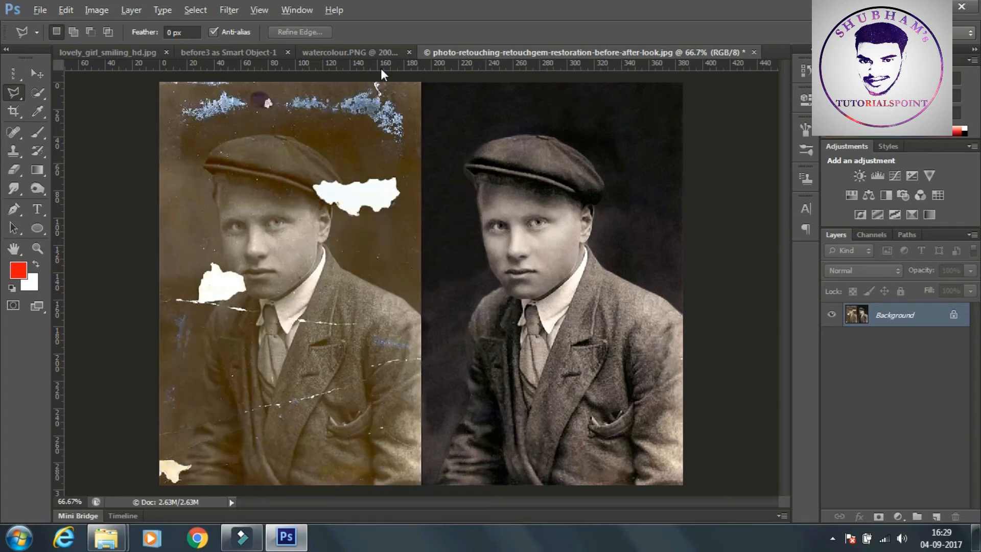
Activate the Magnetic Lasso tool and switch to the watercolour document.
right_click(14, 91)
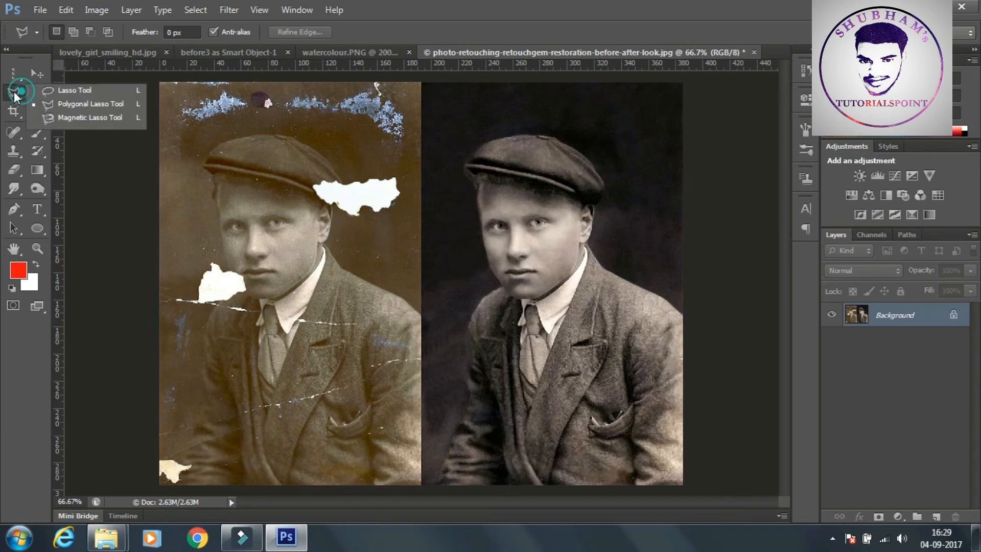
click(57, 123)
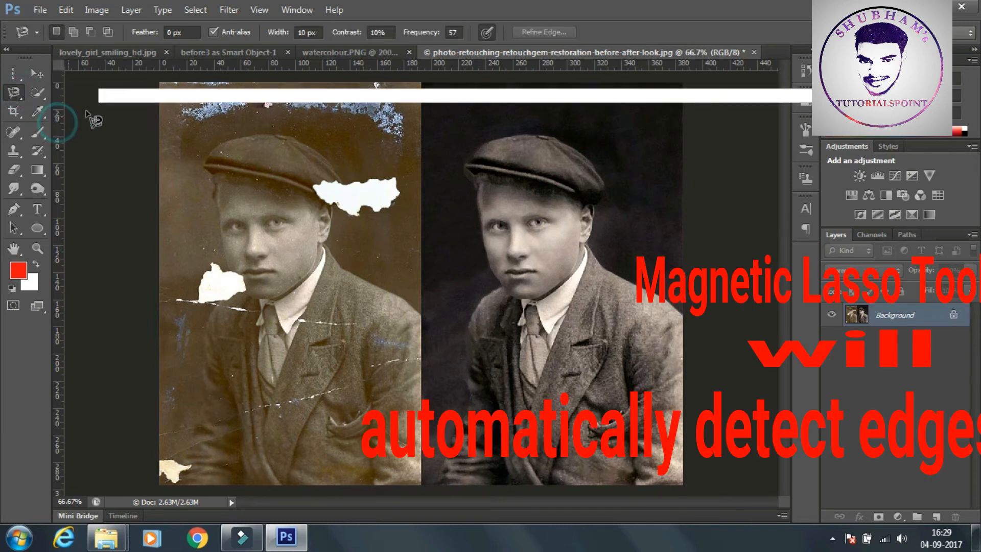
click(310, 51)
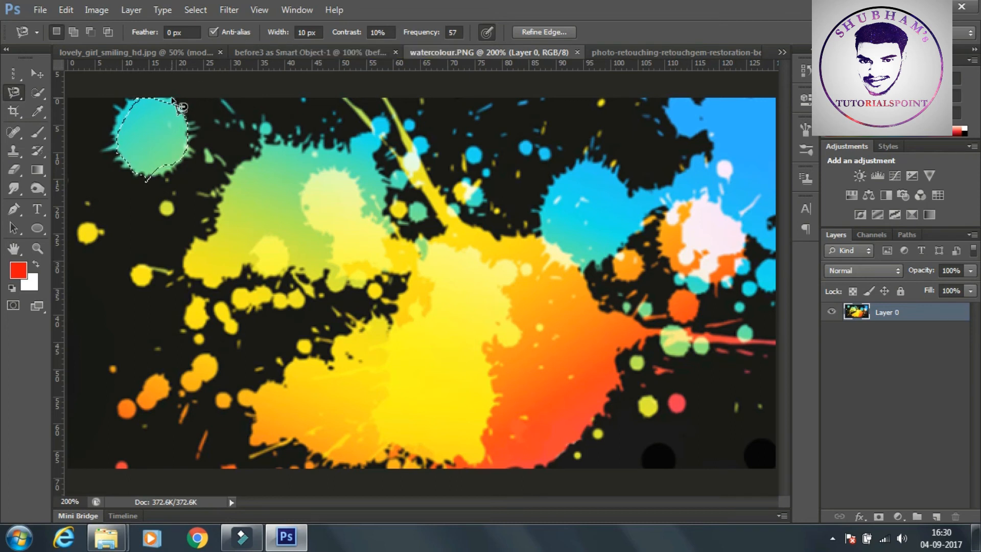
Deselect the teal splash in the watercolour image and set the Magnetic Lasso width to 23 px.
key(ctrl+d)
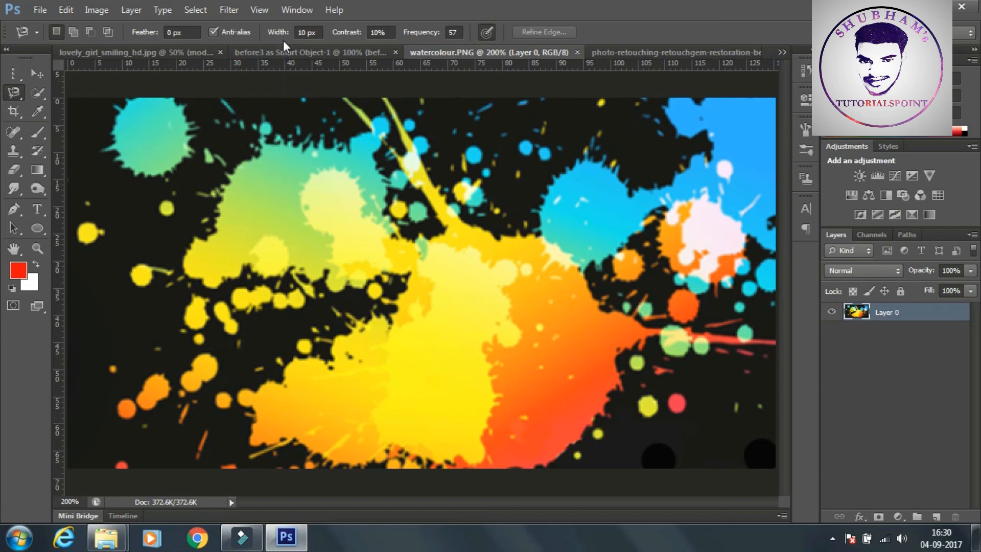
drag(291, 36, 293, 42)
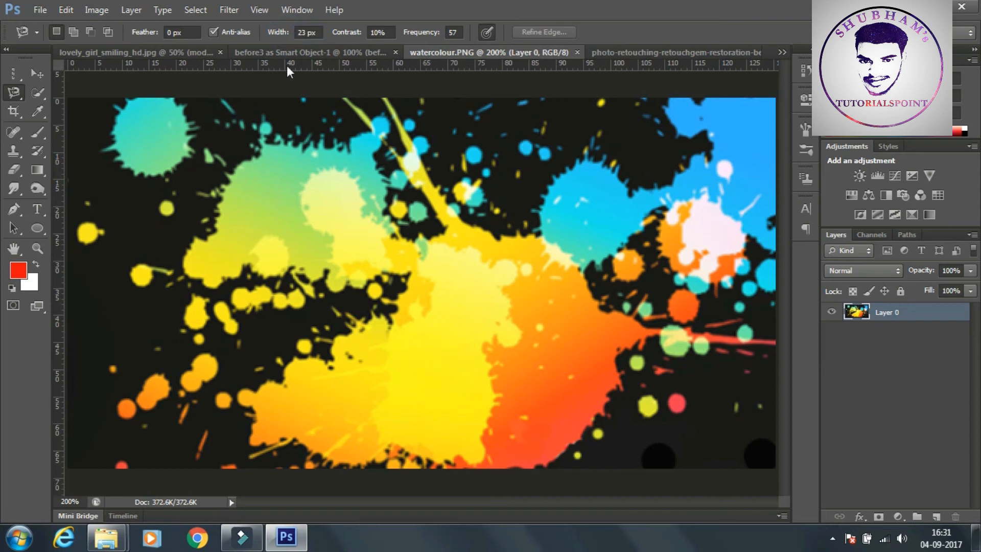
click(254, 153)
click(189, 249)
key(ctrl+d)
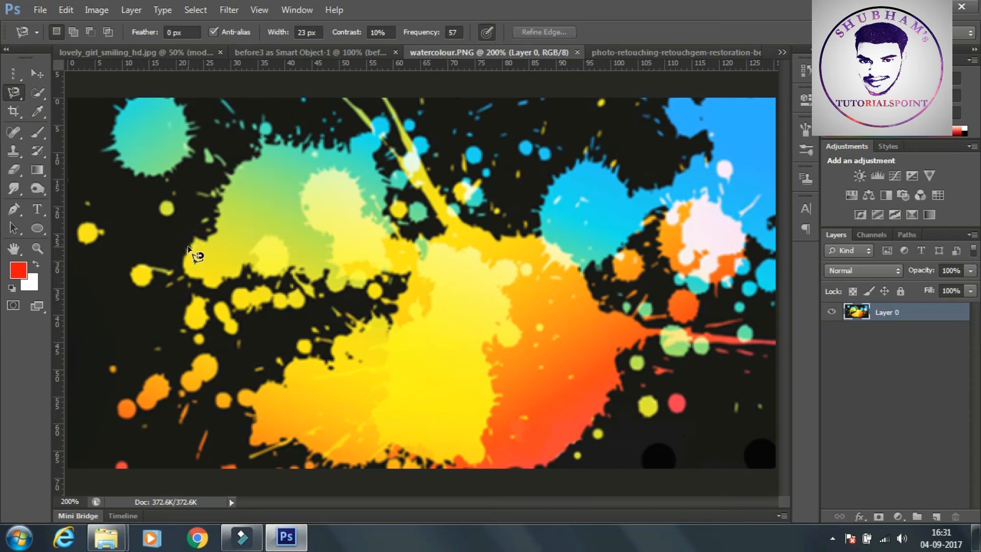
Open the PlayStationVR image from the Other imagess folder.
click(313, 51)
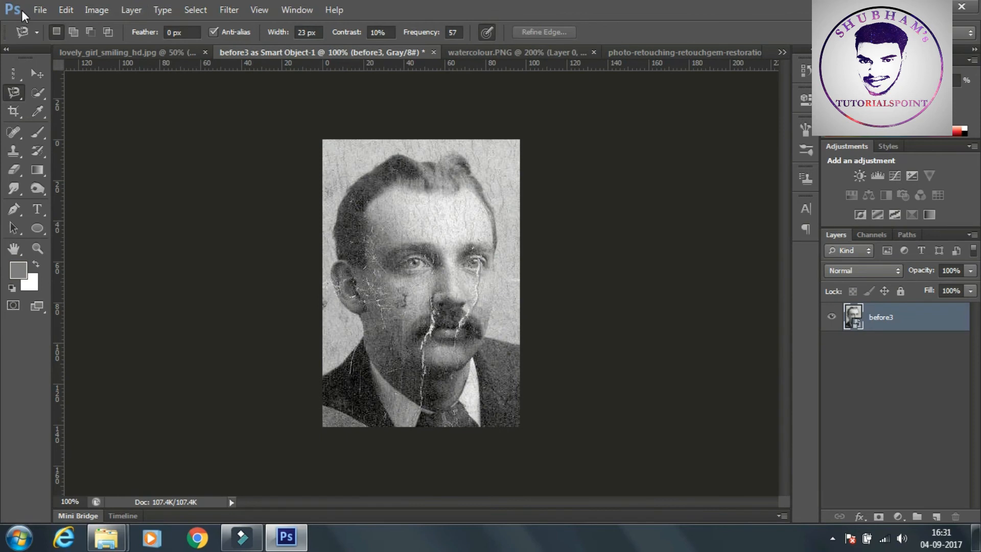
click(36, 10)
click(56, 41)
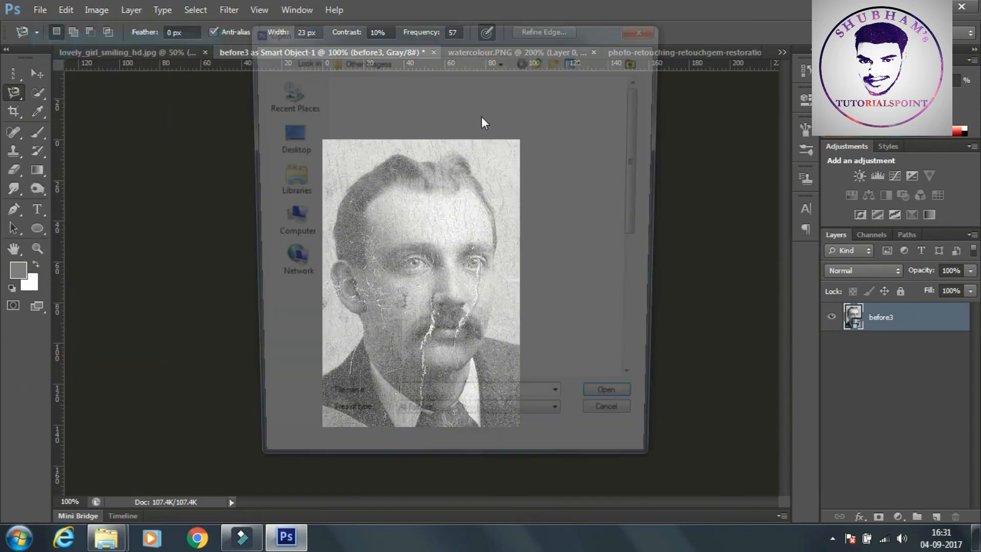
drag(640, 145, 638, 293)
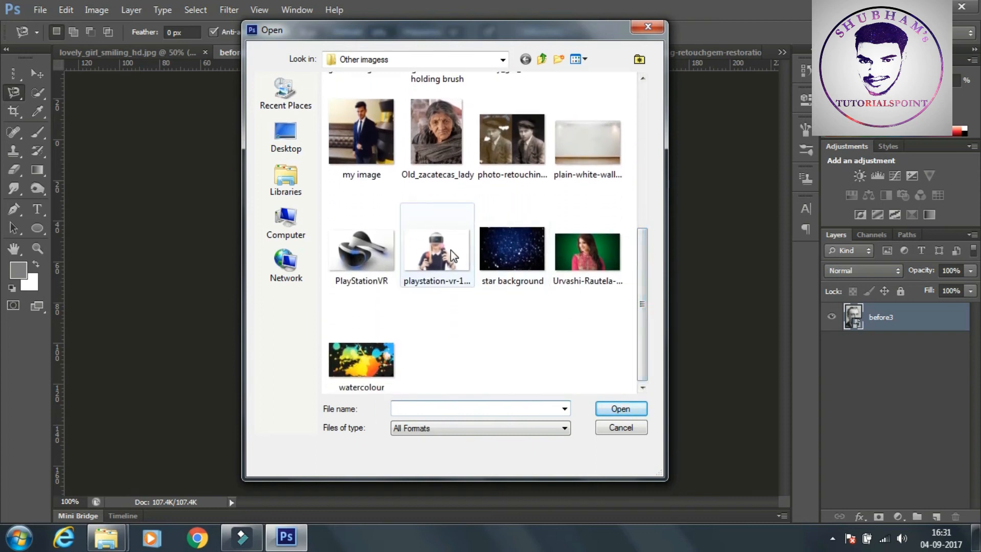
click(361, 250)
click(633, 408)
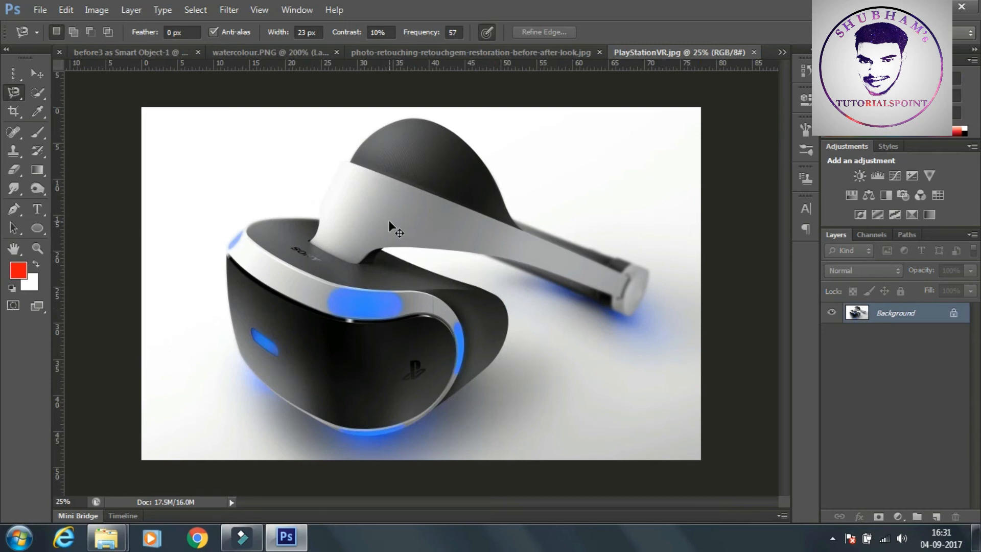
Convert the locked background of the PlayStationVR image into a regular layer named Layer 0.
key(ctrl+plus)
key(ctrl+plus)
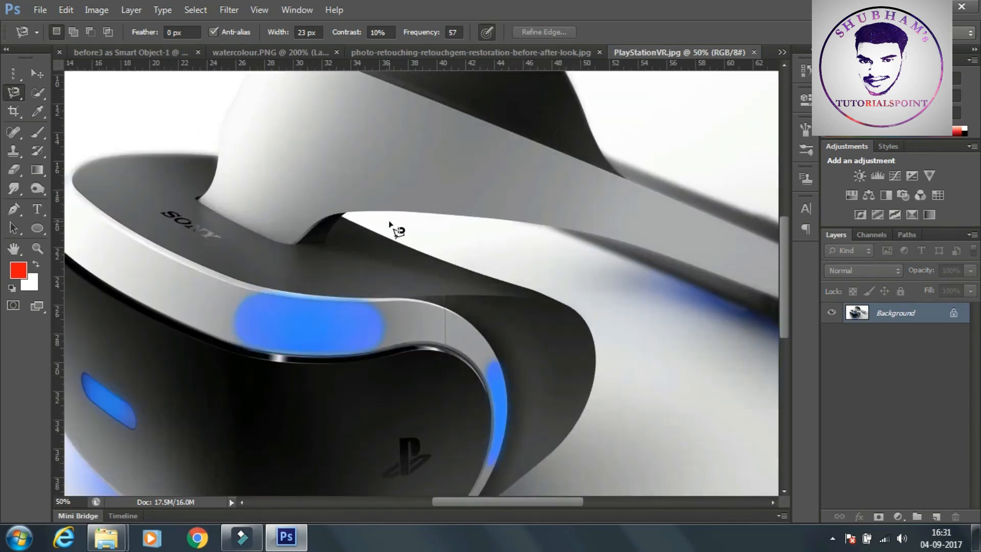
double_click(925, 316)
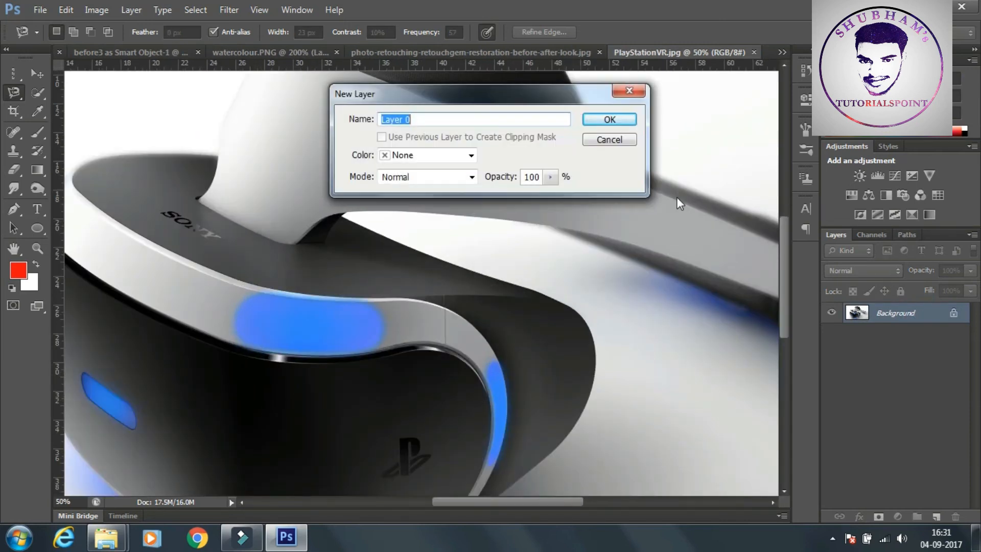
click(616, 123)
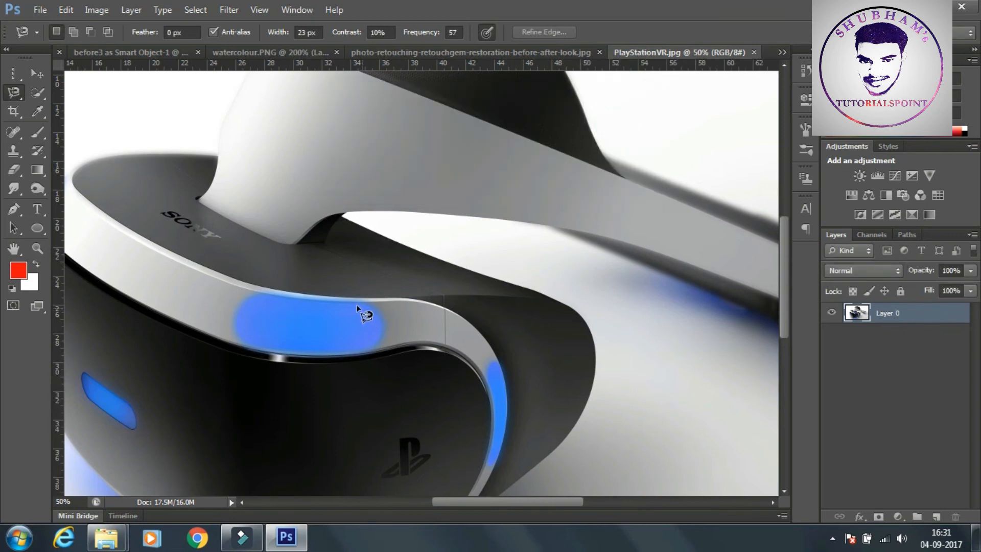
Select the dark domed pad of the headset with a closed Magnetic Lasso outline, and clear the selection.
mouse_move(471, 500)
mouse_down()
mouse_move(408, 517)
mouse_move(474, 505)
mouse_up()
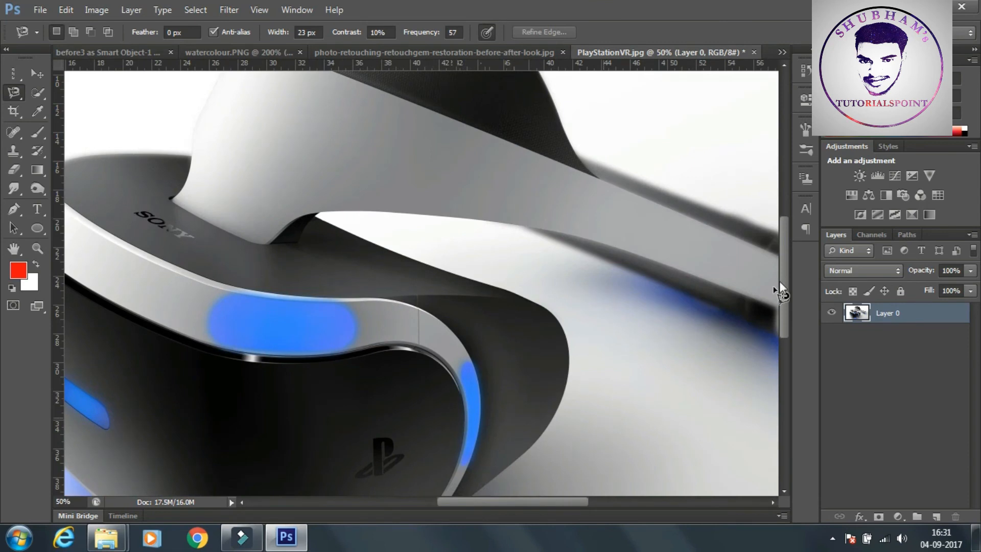
drag(786, 265, 789, 227)
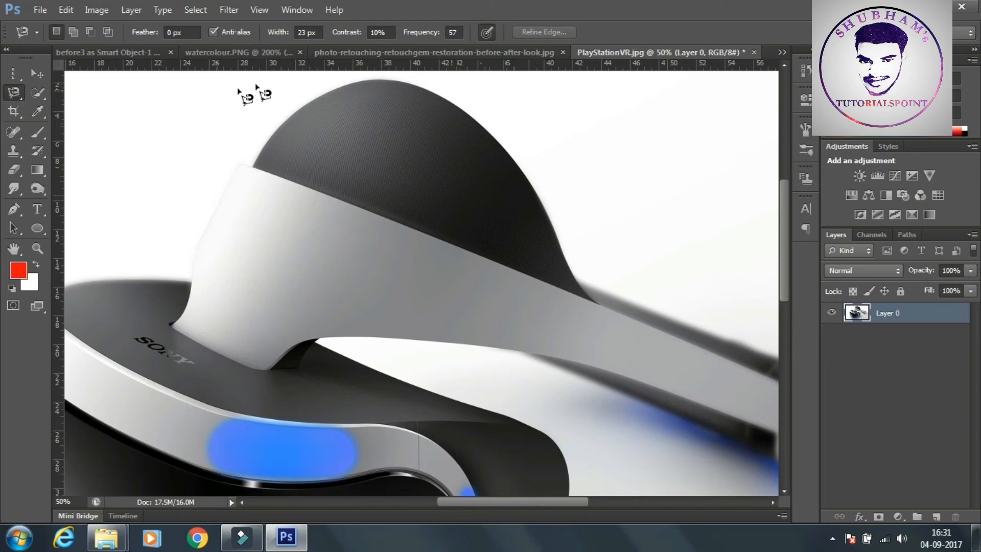
click(380, 78)
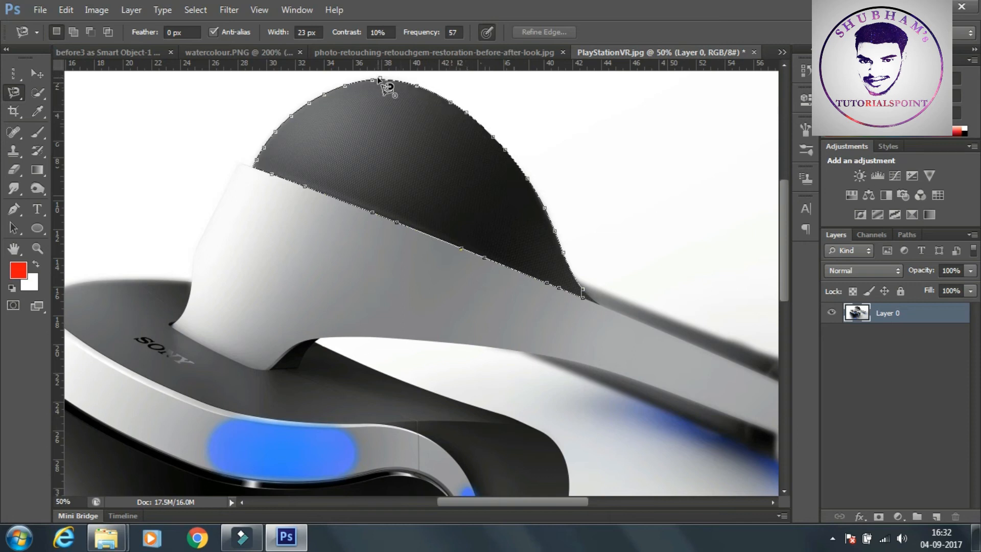
click(378, 79)
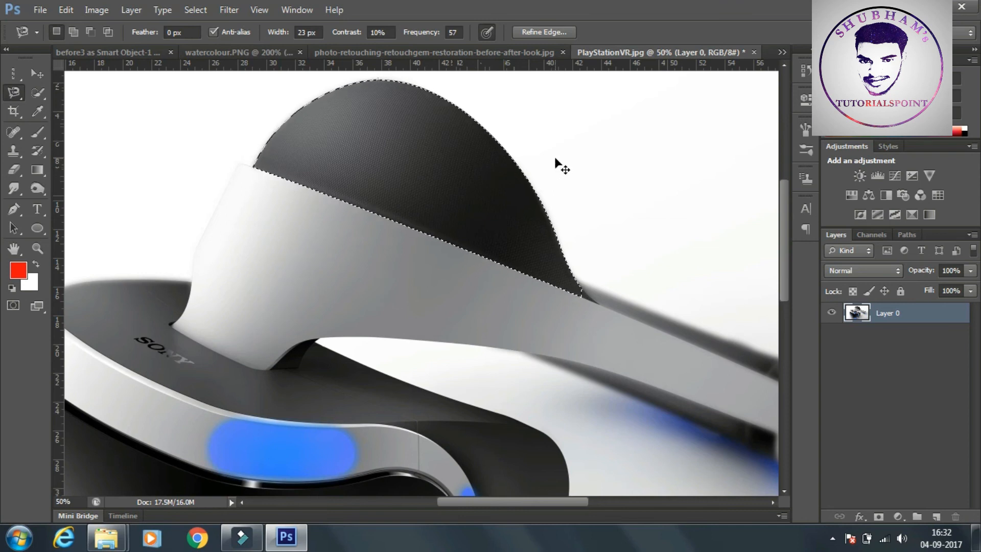
key(ctrl+d)
Set the Magnetic Lasso width to 1 px, trace the dark domed pad again, and clear the selection.
drag(282, 41, 253, 43)
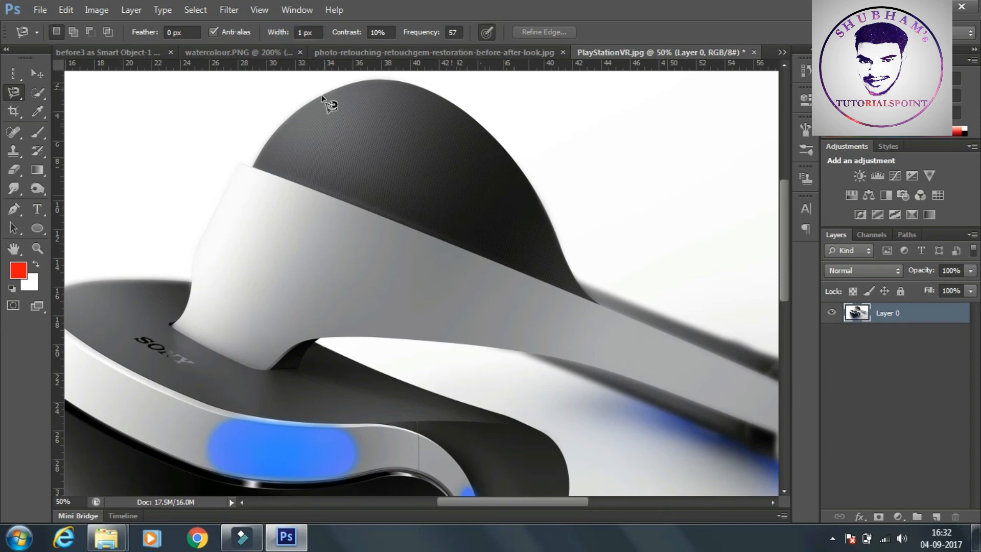
click(318, 94)
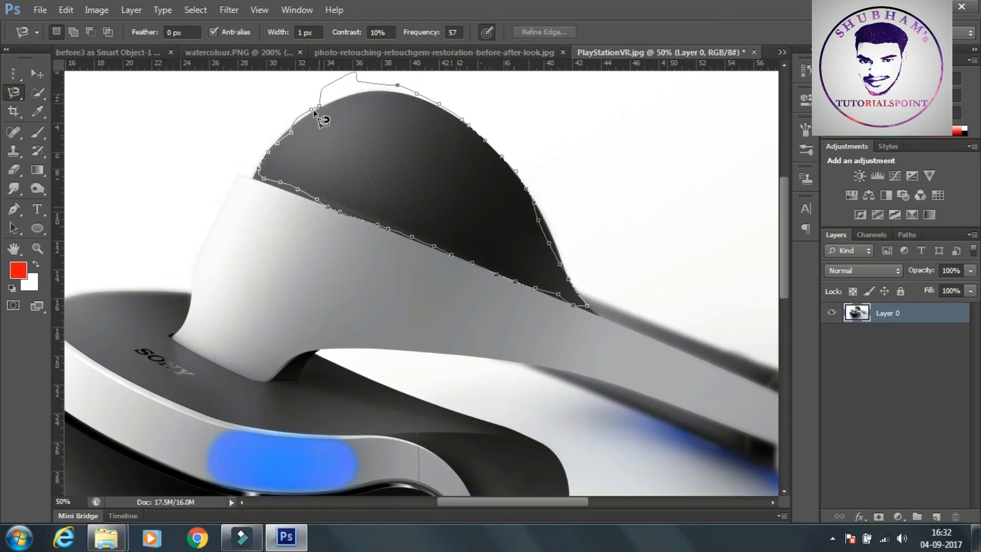
double_click(406, 118)
key(ctrl+d)
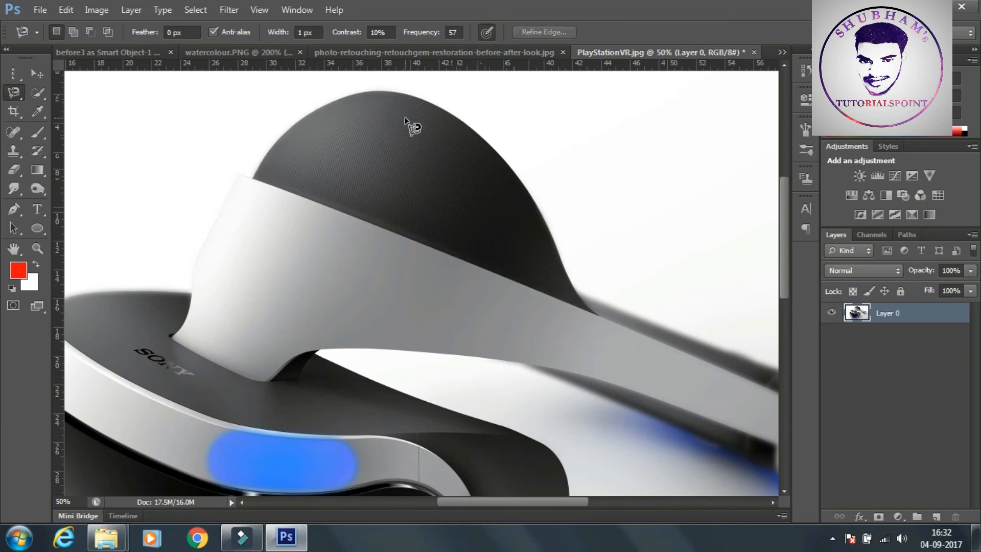
Set the Magnetic Lasso width to 10 px and contrast to 44%, outline the pale blue light on the headset's rim, and deselect it.
drag(275, 40, 282, 41)
drag(783, 247, 787, 322)
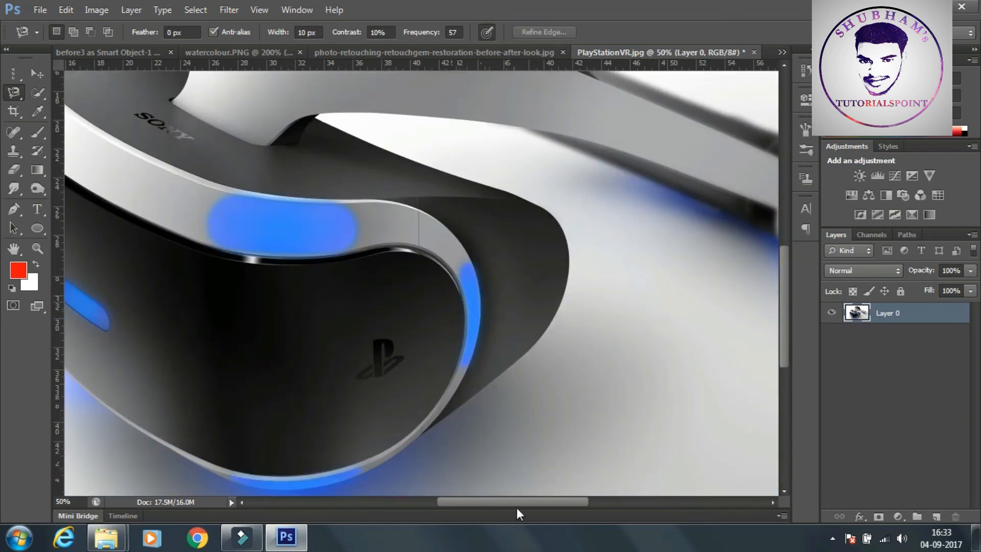
drag(514, 502, 425, 512)
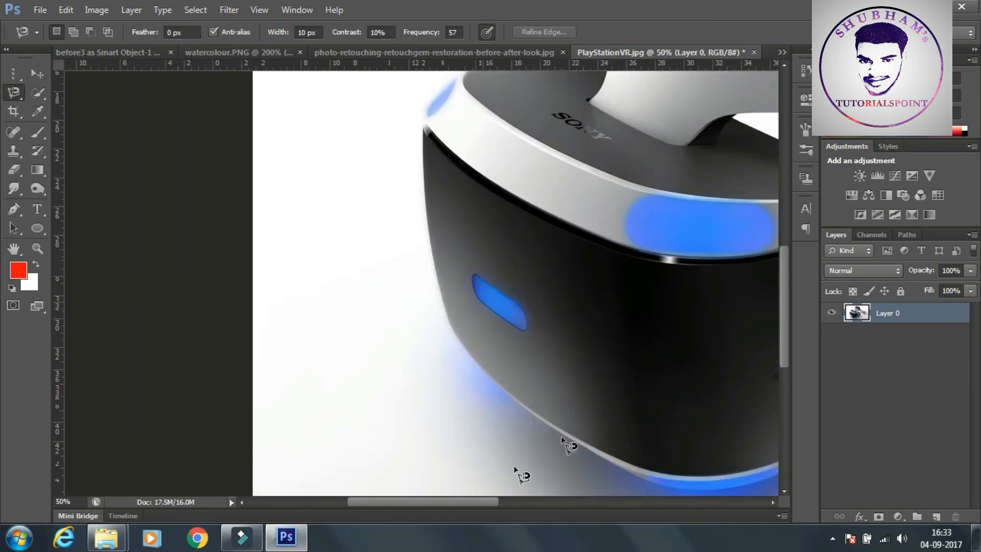
drag(786, 291, 789, 256)
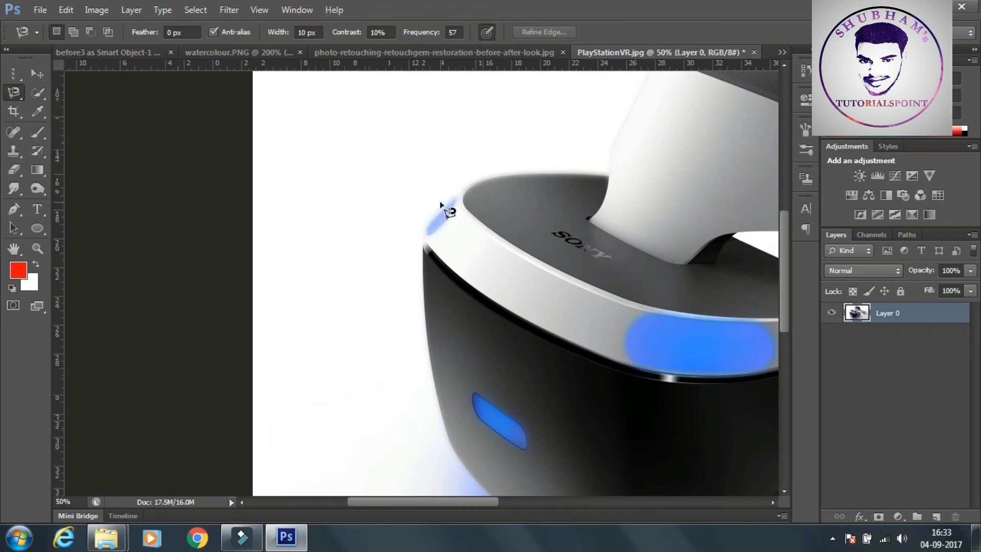
scroll(441, 205, up, 3)
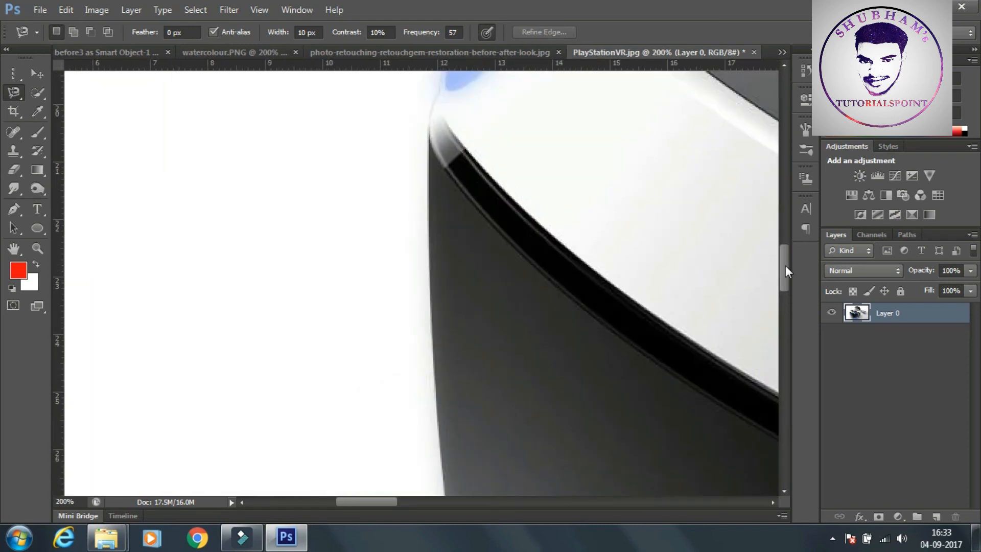
drag(786, 265, 781, 232)
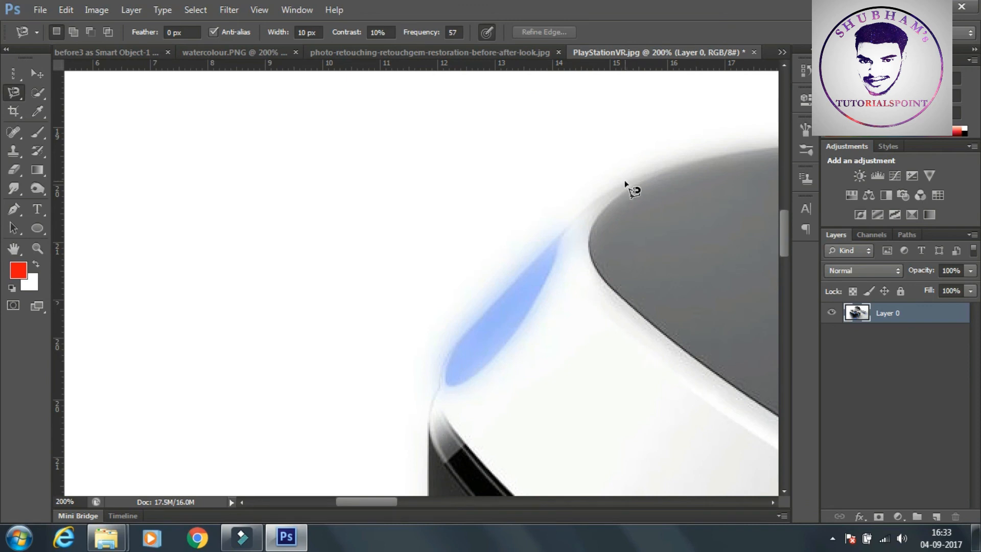
drag(338, 39, 363, 41)
click(616, 181)
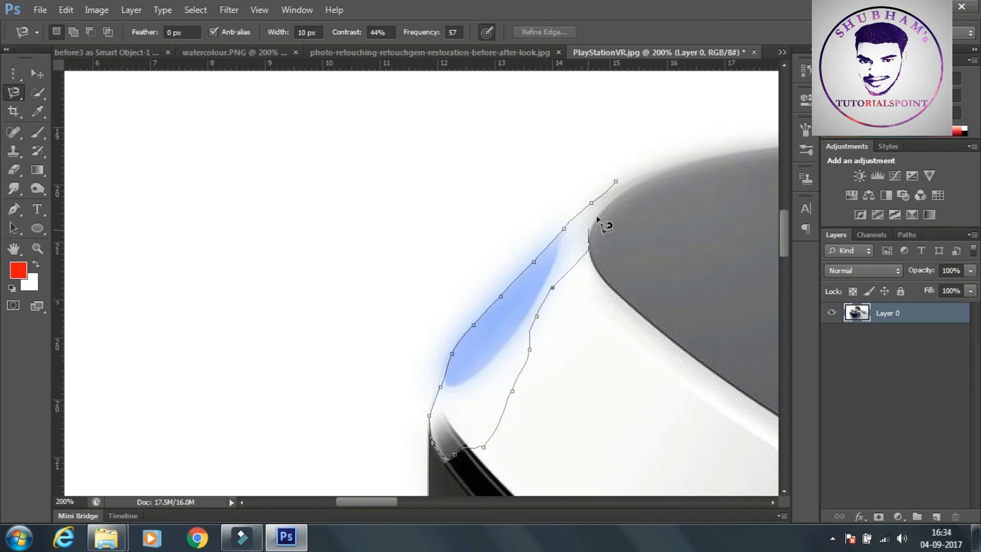
click(615, 183)
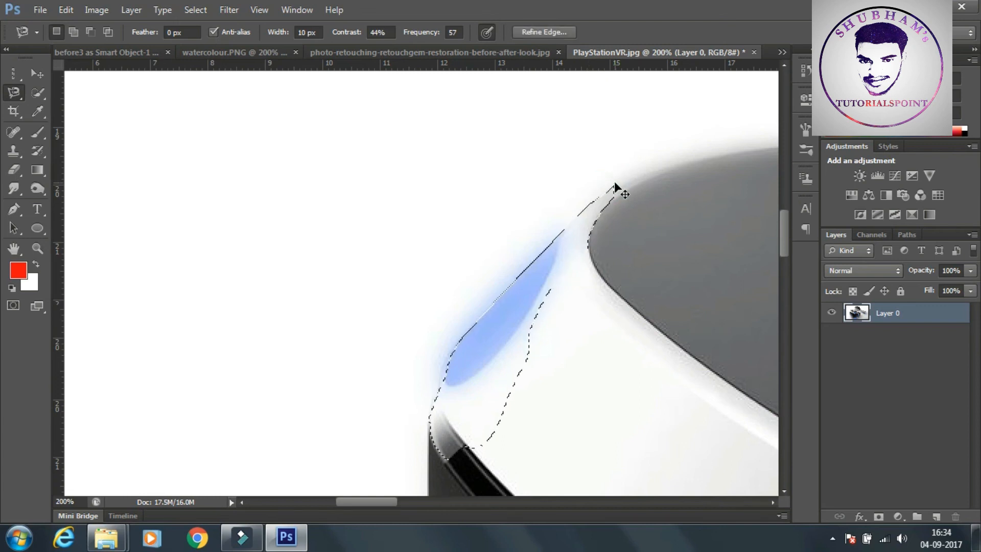
key(ctrl+d)
Set the Magnetic Lasso contrast to 1%, trace around the pale blue rim light, and clear the selection.
drag(345, 32, 260, 50)
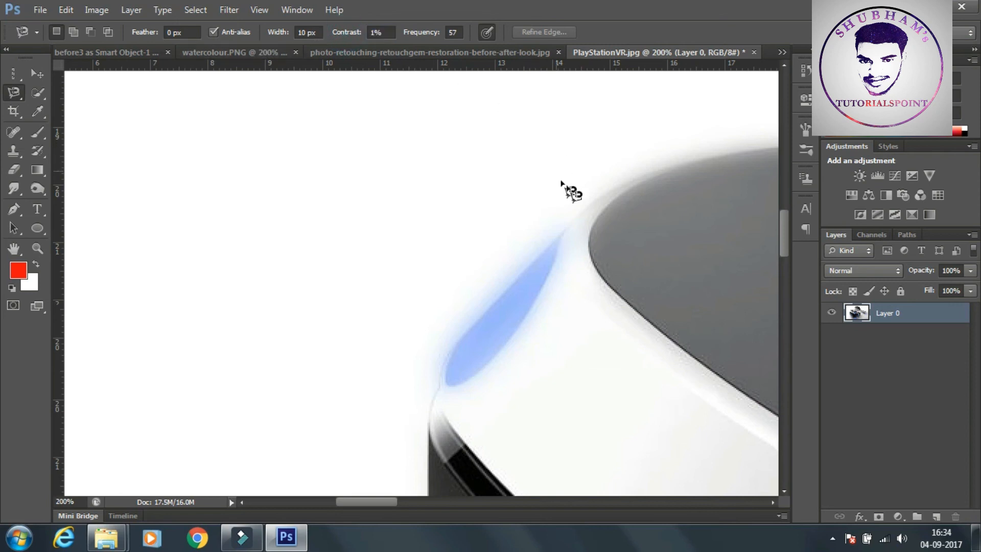
click(636, 175)
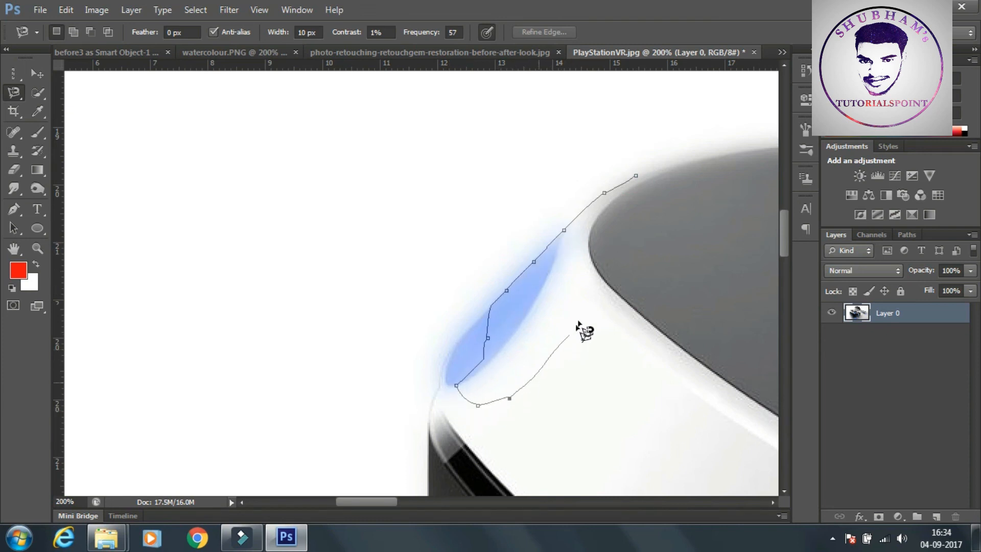
double_click(636, 175)
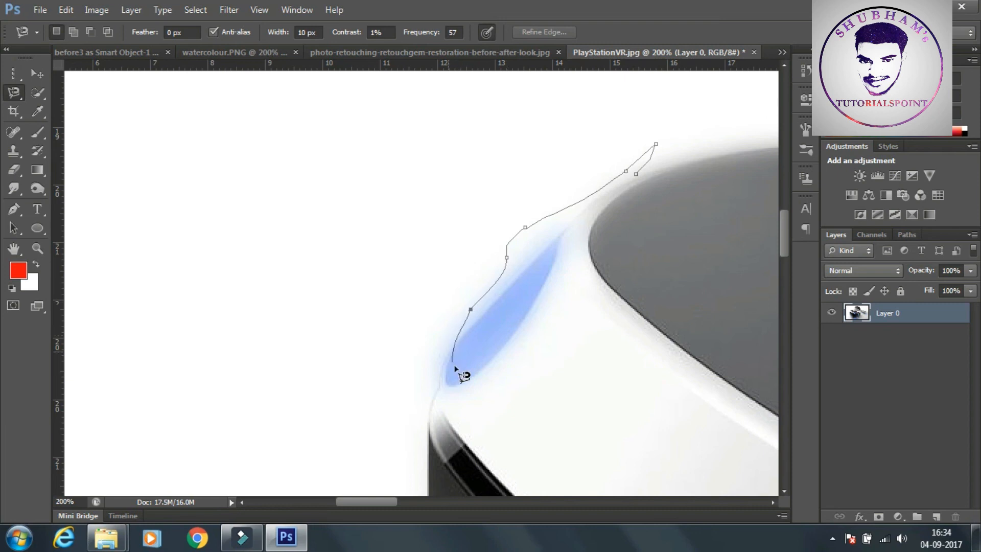
click(637, 175)
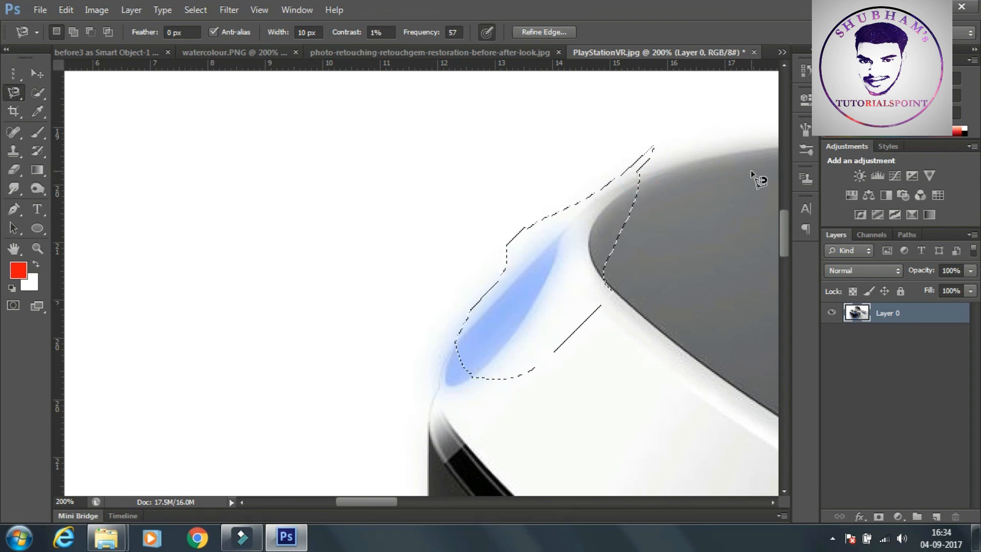
key(ctrl+d)
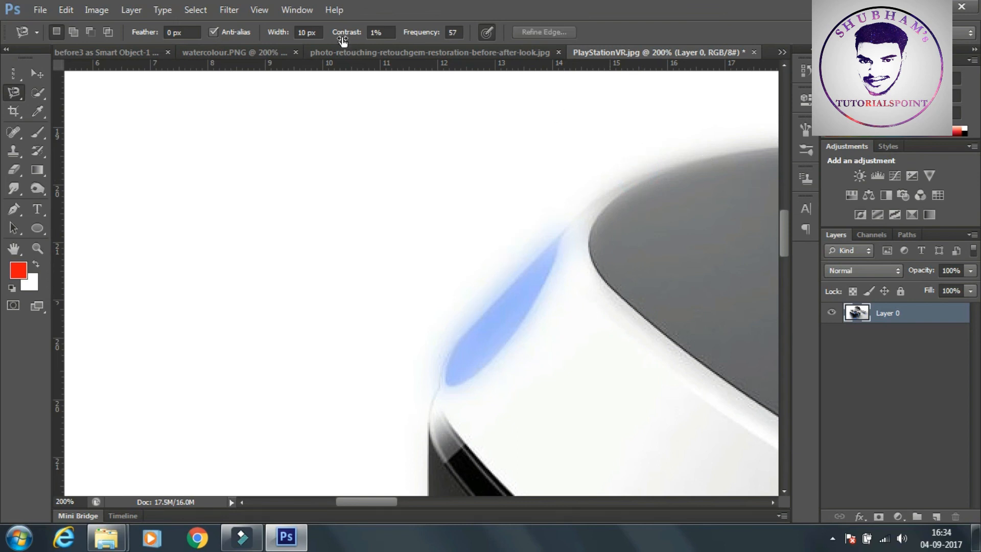
Set the Magnetic Lasso contrast to 10% and frequency to 100, trace around the pale blue rim light, and clear the selection.
drag(346, 38, 349, 43)
drag(348, 43, 349, 43)
double_click(454, 32)
text(100)
click(607, 187)
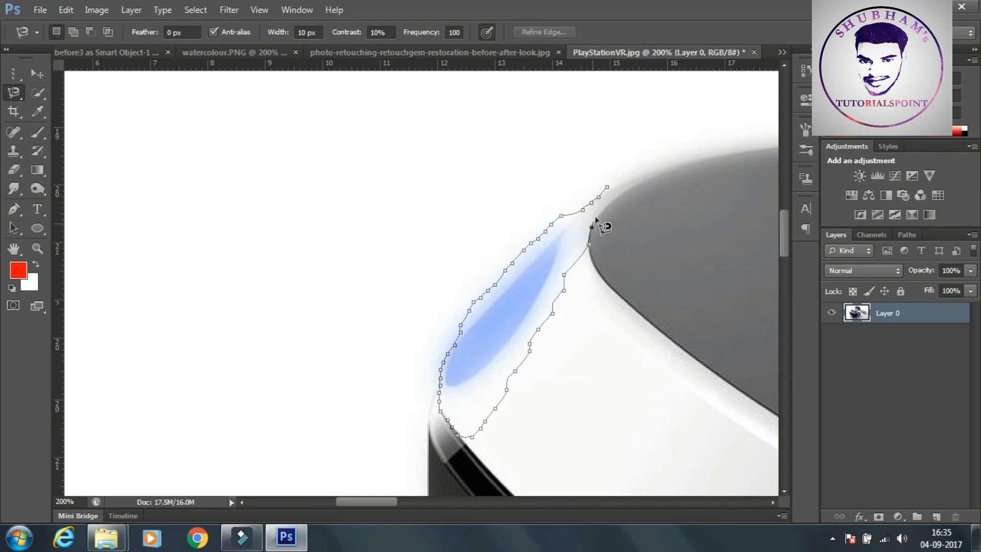
click(606, 188)
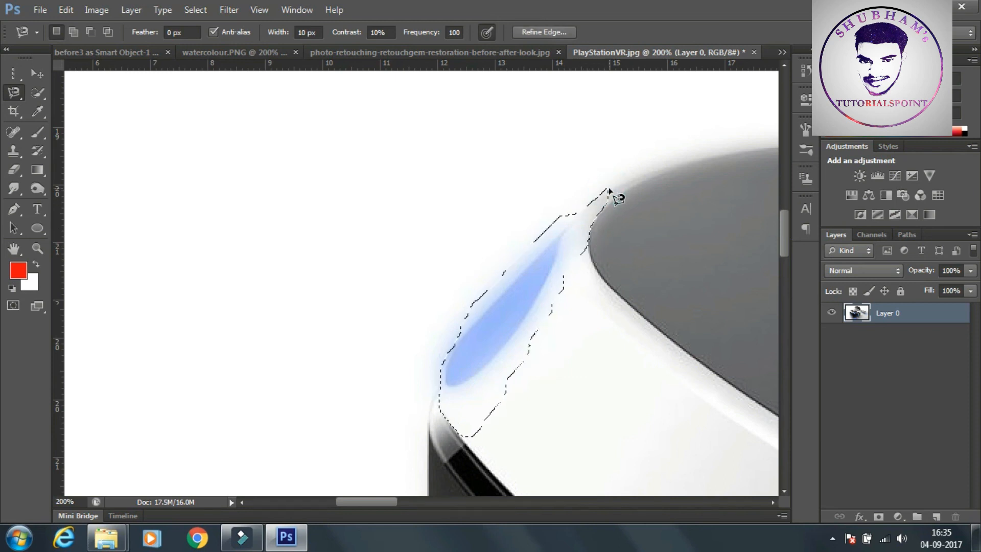
key(ctrl+d)
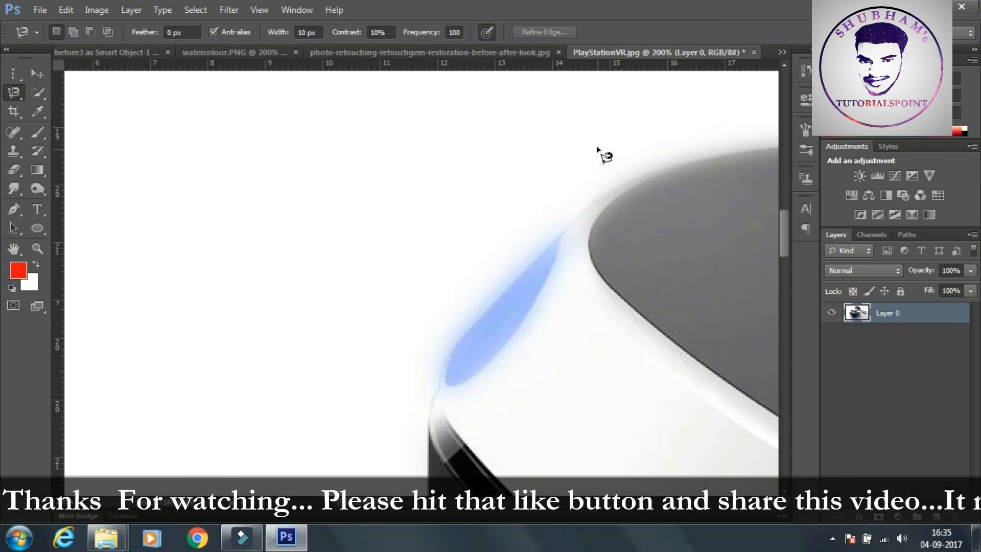
Select a one-pixel column in the white area with the Single Column Marquee tool, and deselect it.
click(6, 77)
click(6, 76)
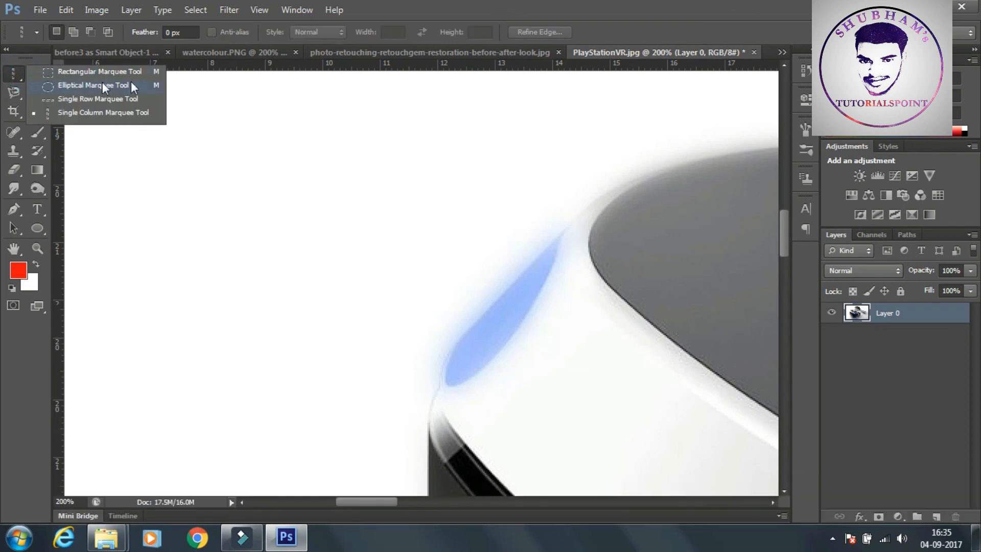
click(233, 101)
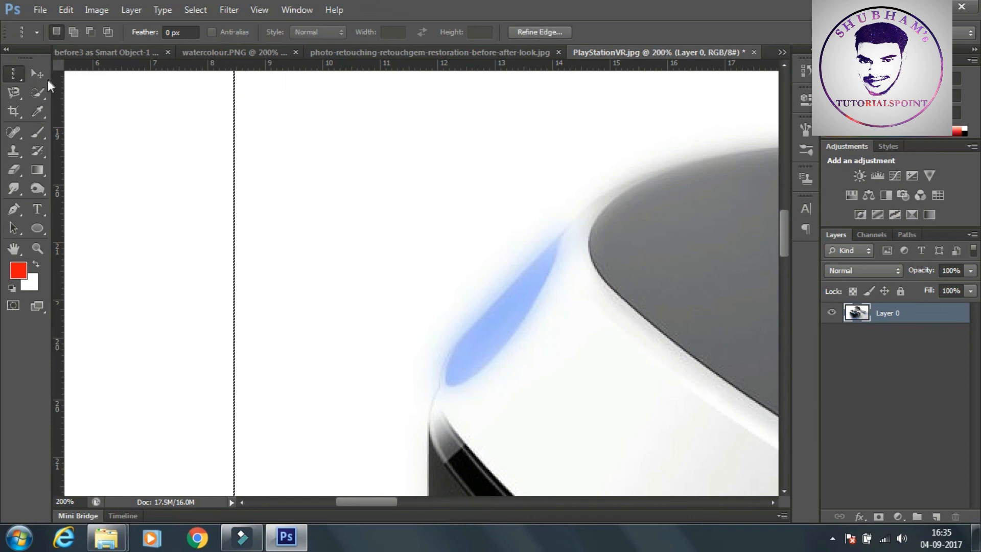
key(ctrl+d)
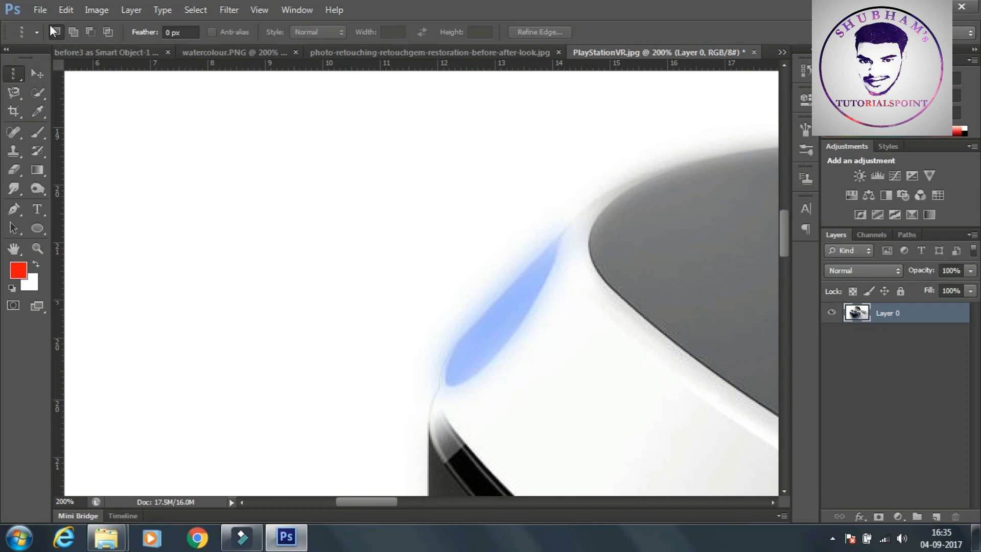
Change the lasso variant to the standard Lasso tool, and activate the Quick Selection tool.
click(17, 91)
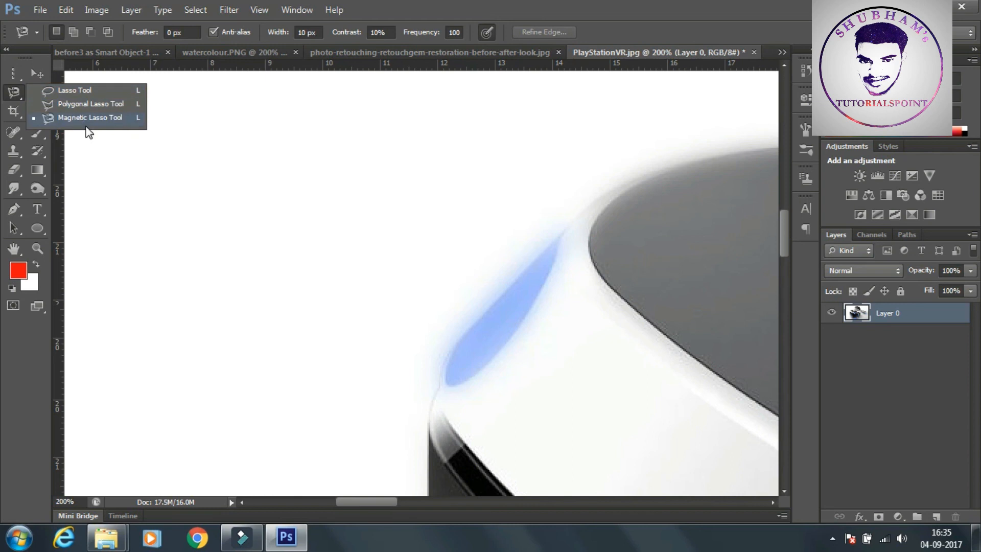
click(84, 90)
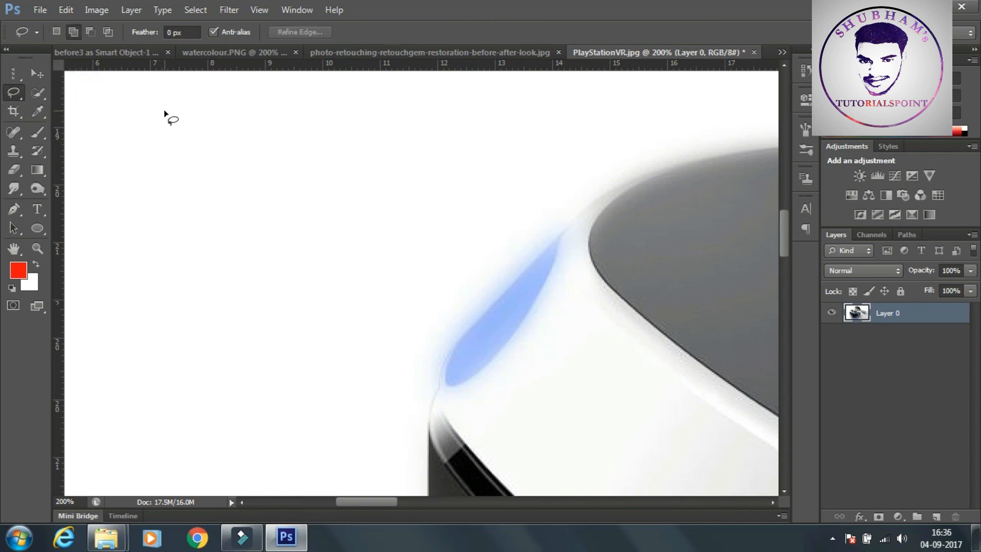
click(37, 94)
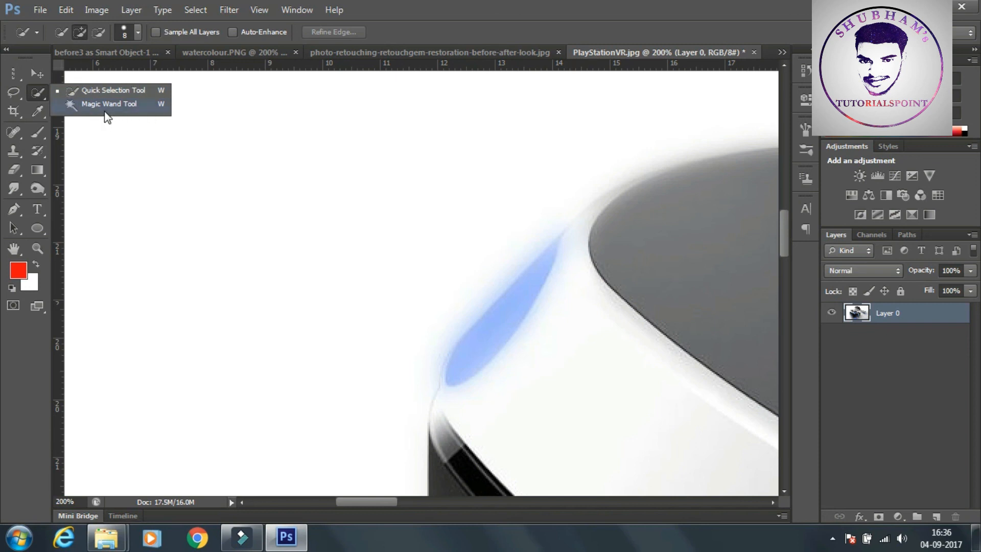
click(38, 91)
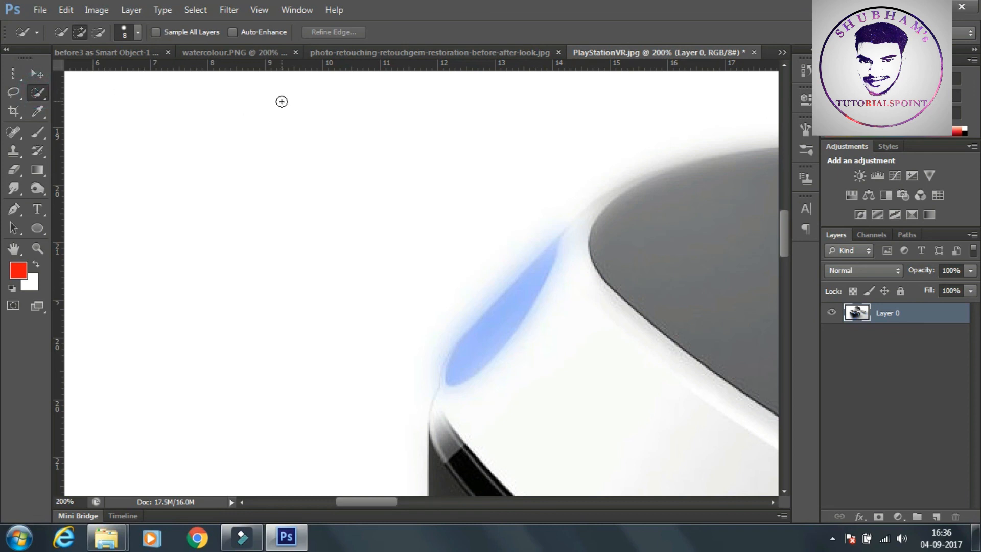